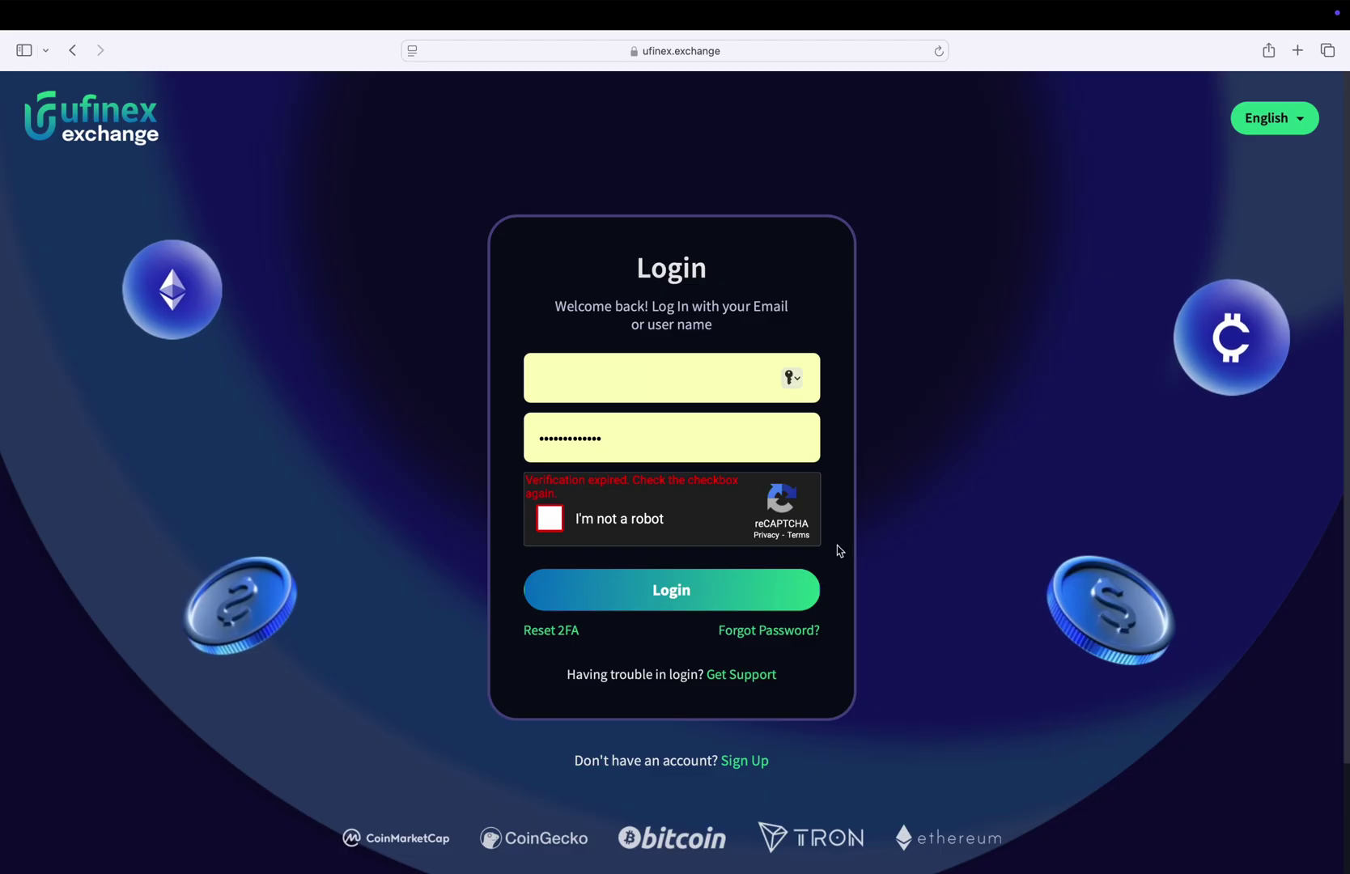
- Sign in after re-verifying the captcha, then open the Wallet sorted by currency to show USDT balances
{"action": "left_click", "coordinate": [555, 527]}
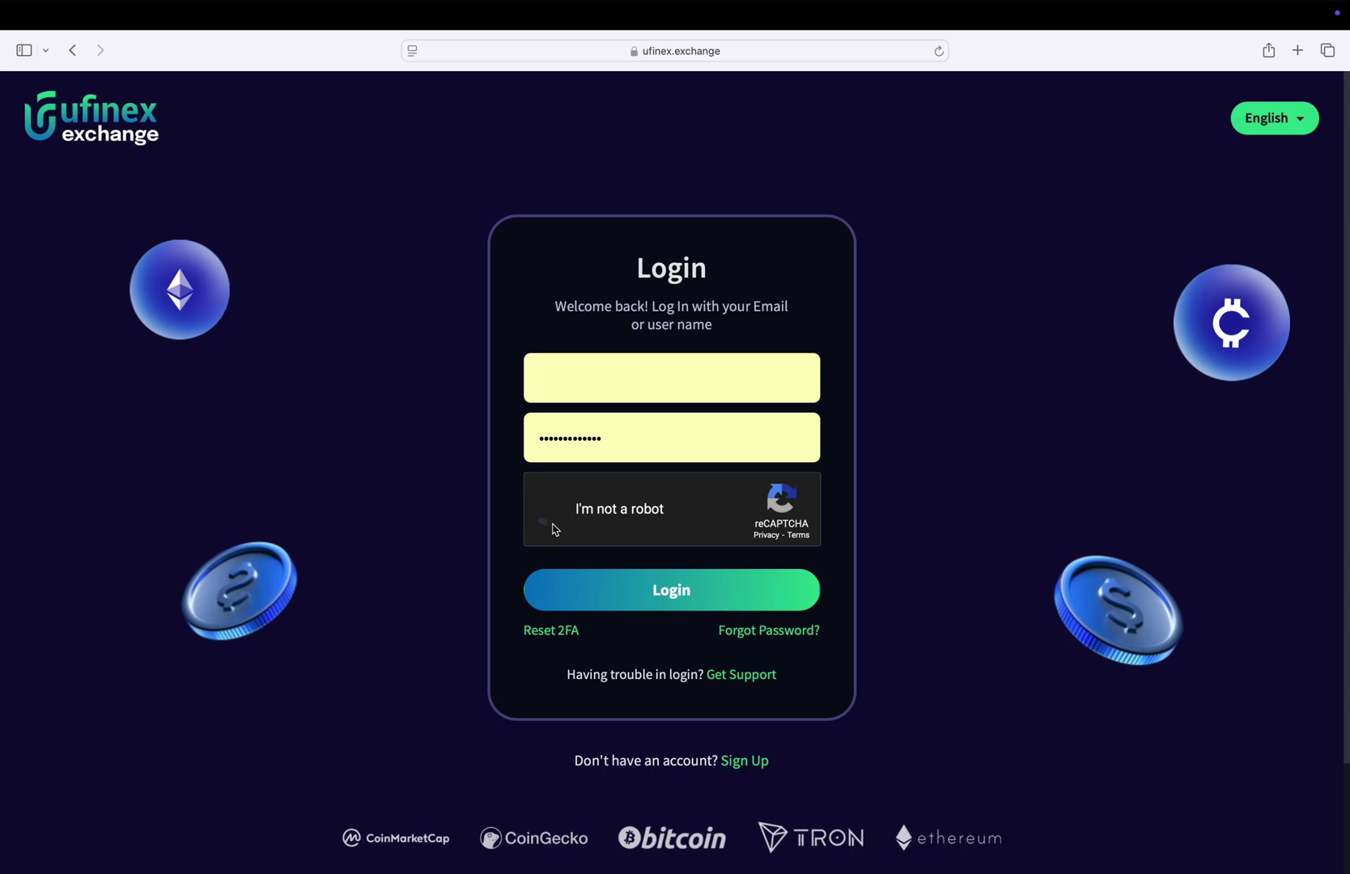
{"action": "left_click", "coordinate": [713, 590]}
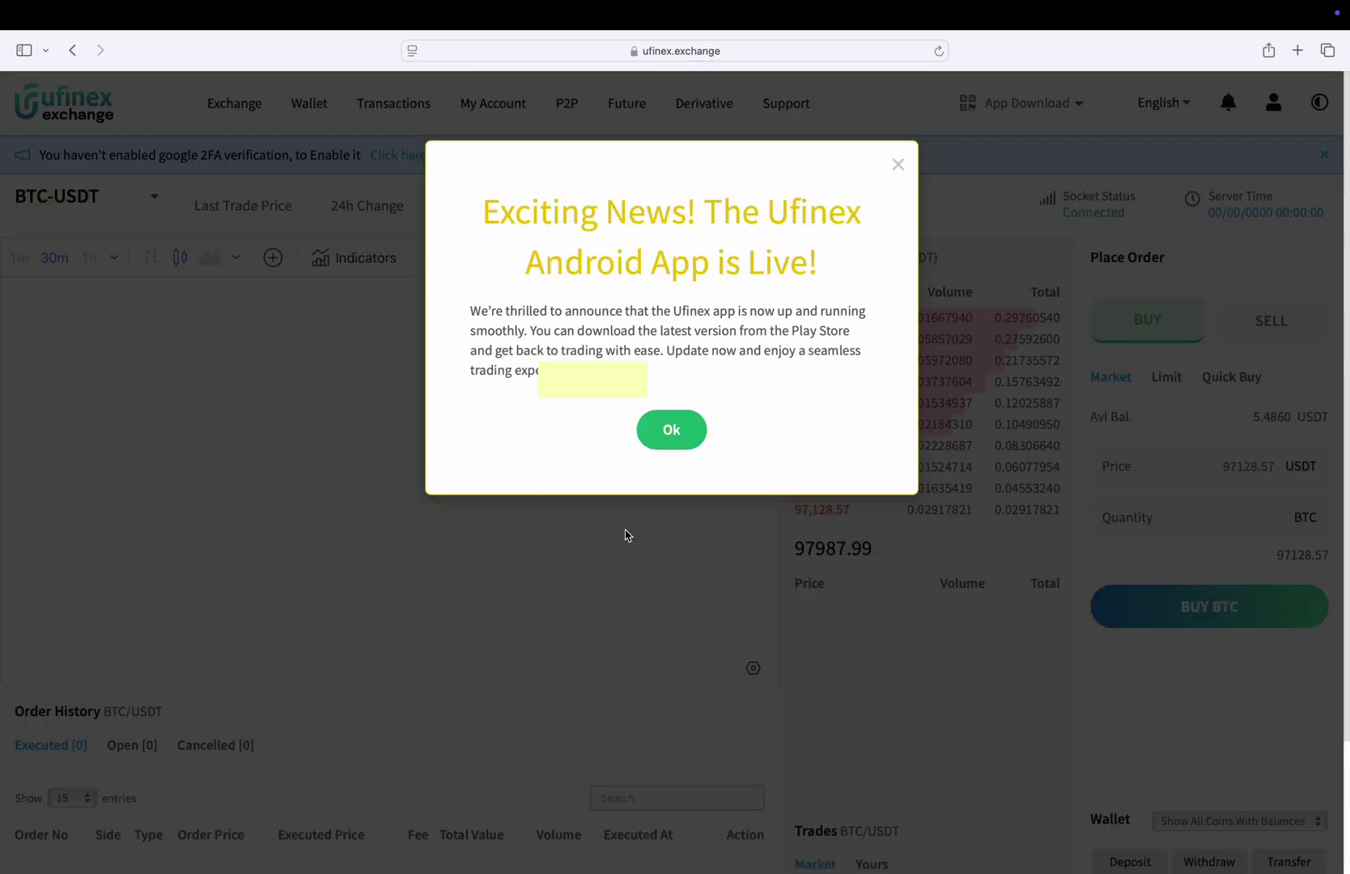
{"action": "left_click", "coordinate": [683, 425]}
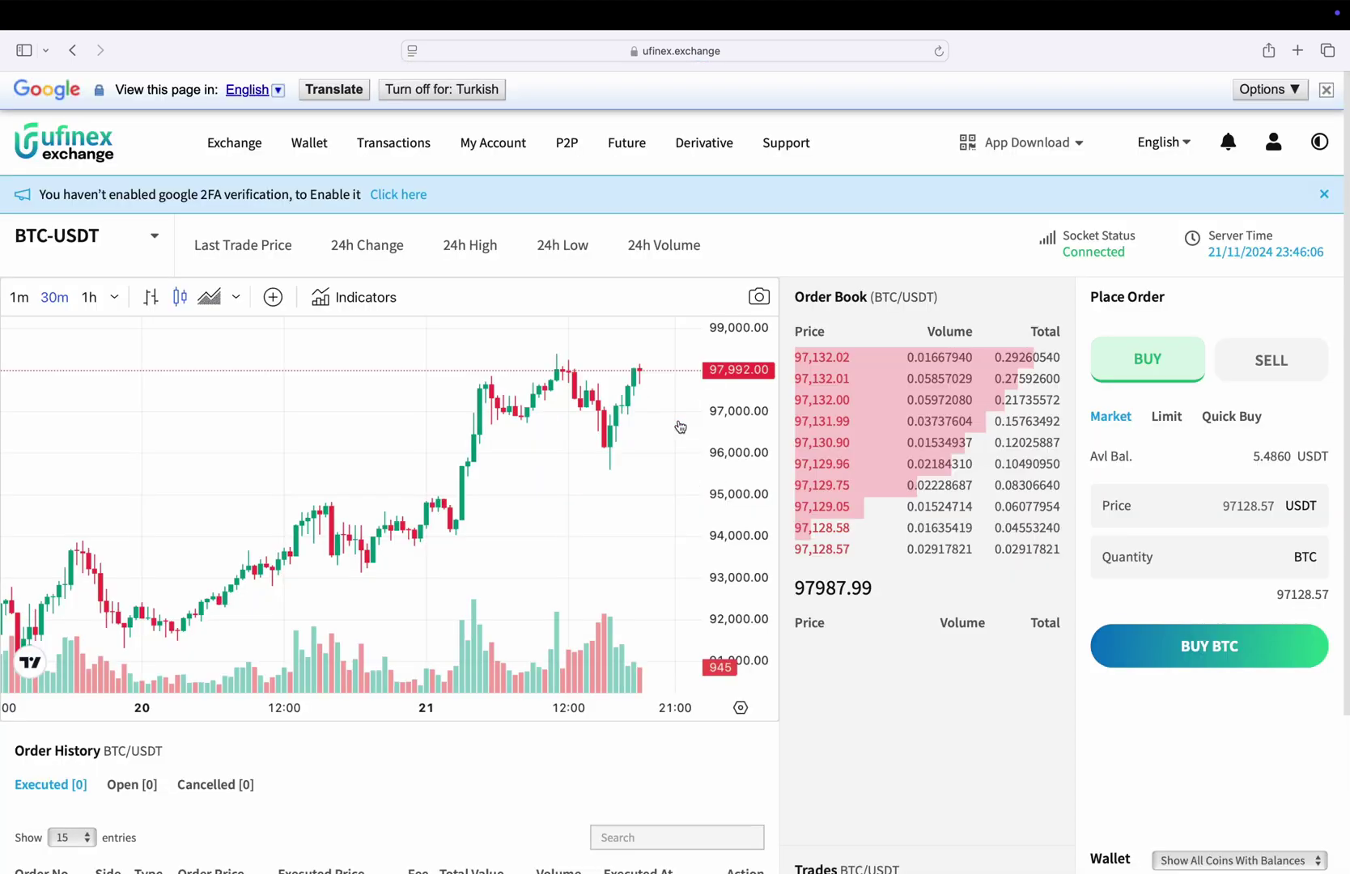
{"action": "left_click", "coordinate": [310, 146]}
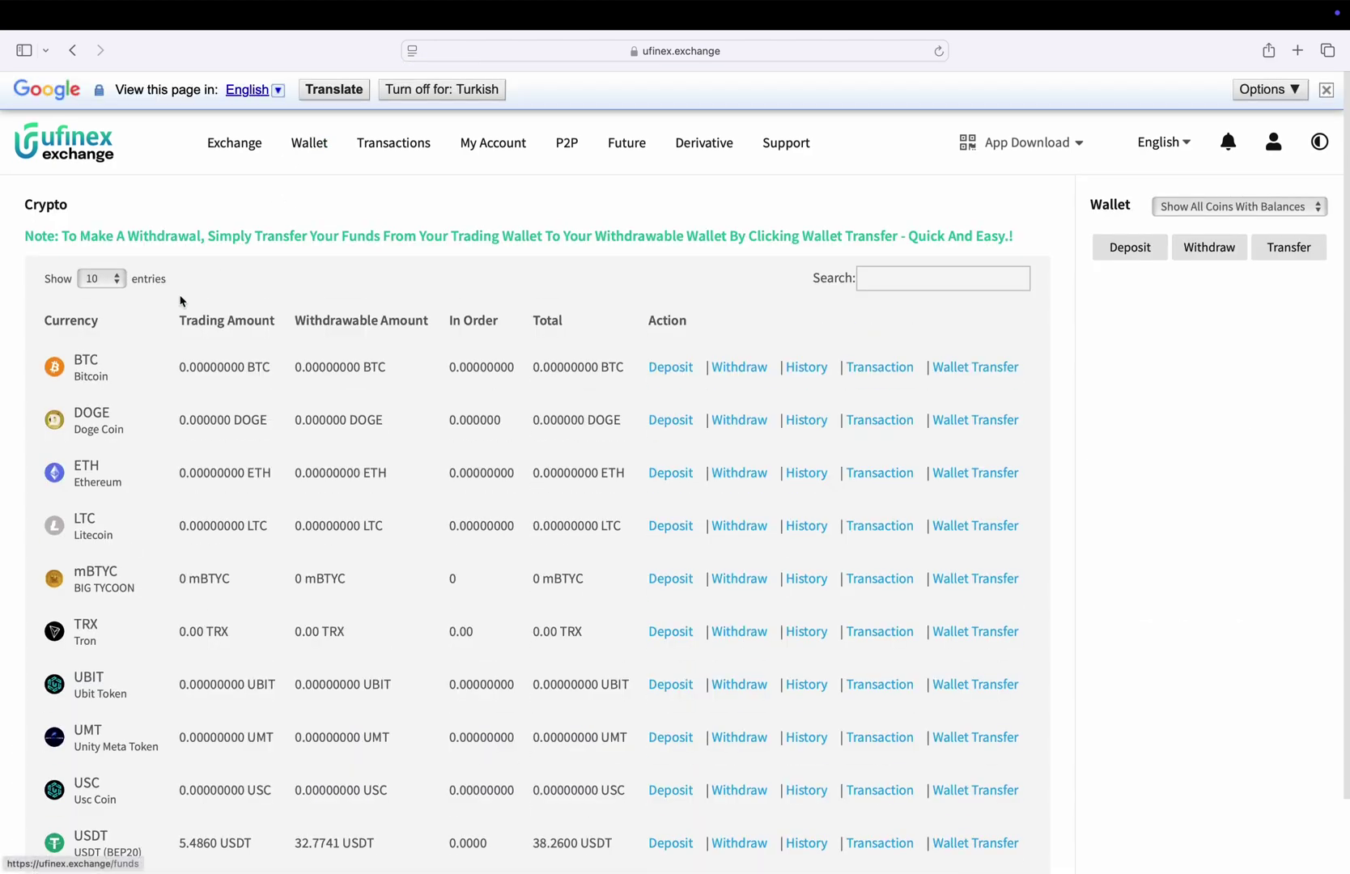
{"action": "left_click", "coordinate": [69, 320]}
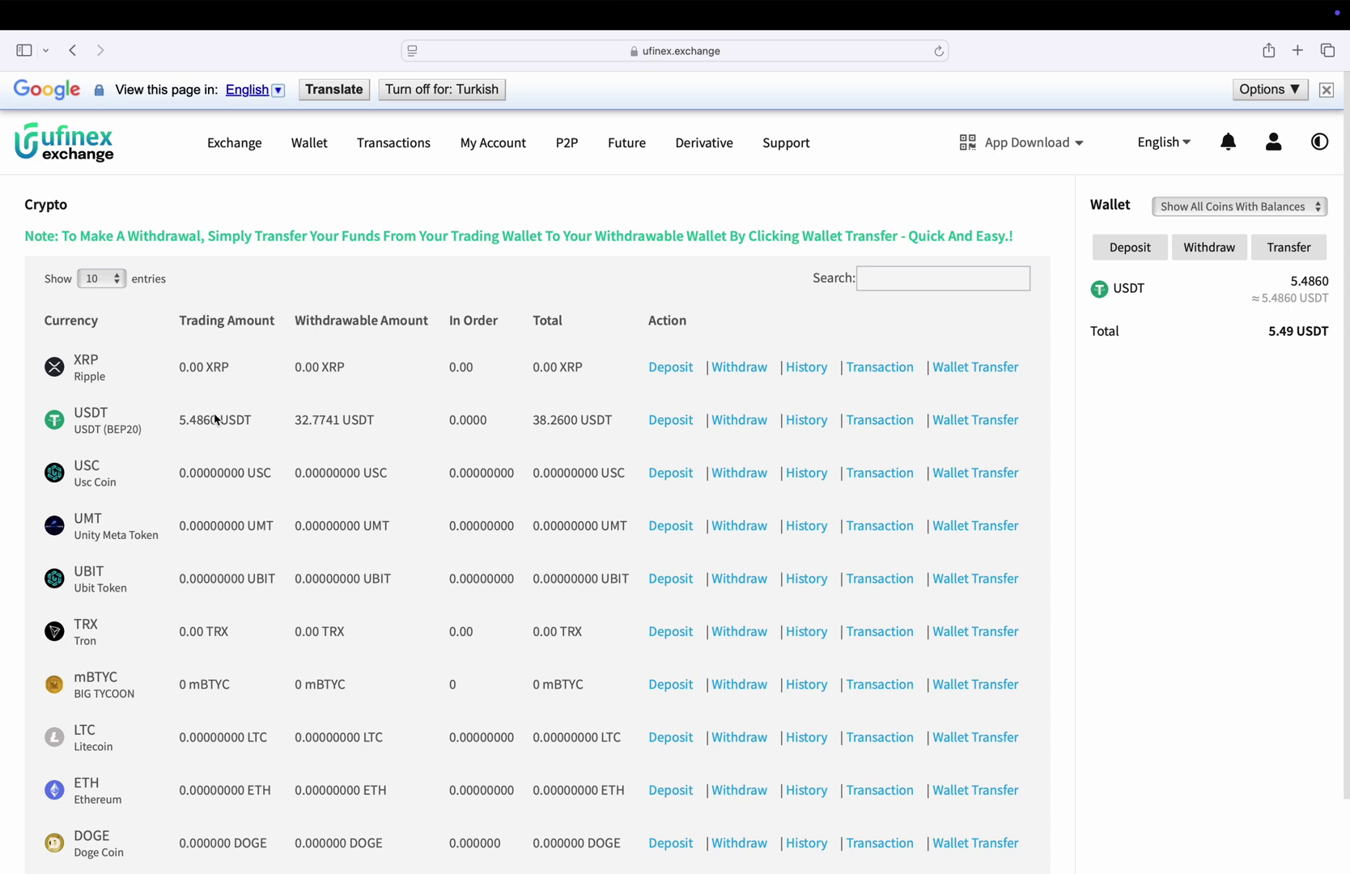
- Transfer 5.4860 USDT from trading to the withdrawable wallet, confirming with the emailed verification code
{"action": "left_click", "coordinate": [963, 425]}
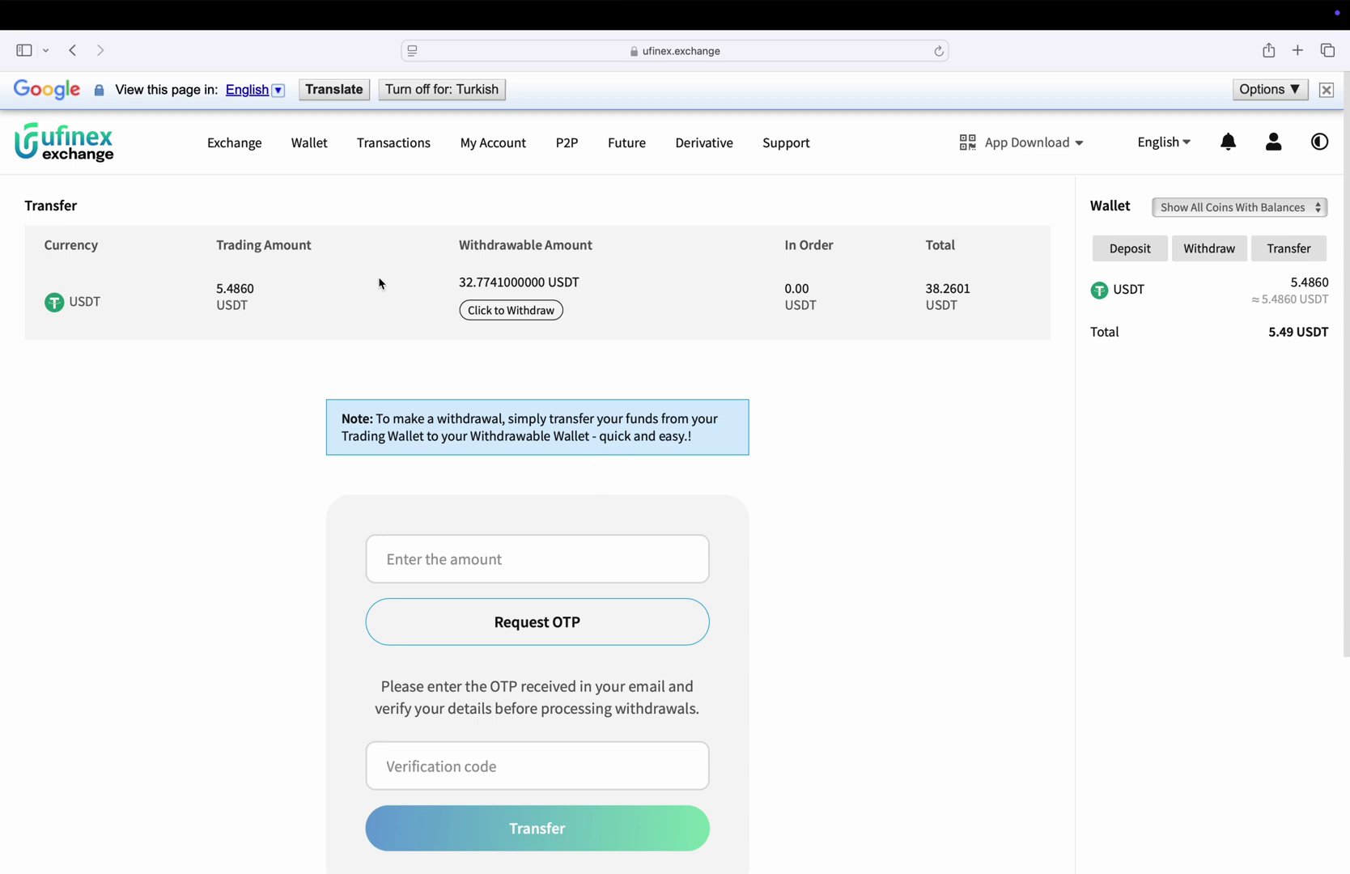
{"action": "left_click", "coordinate": [464, 557]}
{"action": "type", "text": "5.4860"}
{"action": "left_click", "coordinate": [475, 625]}
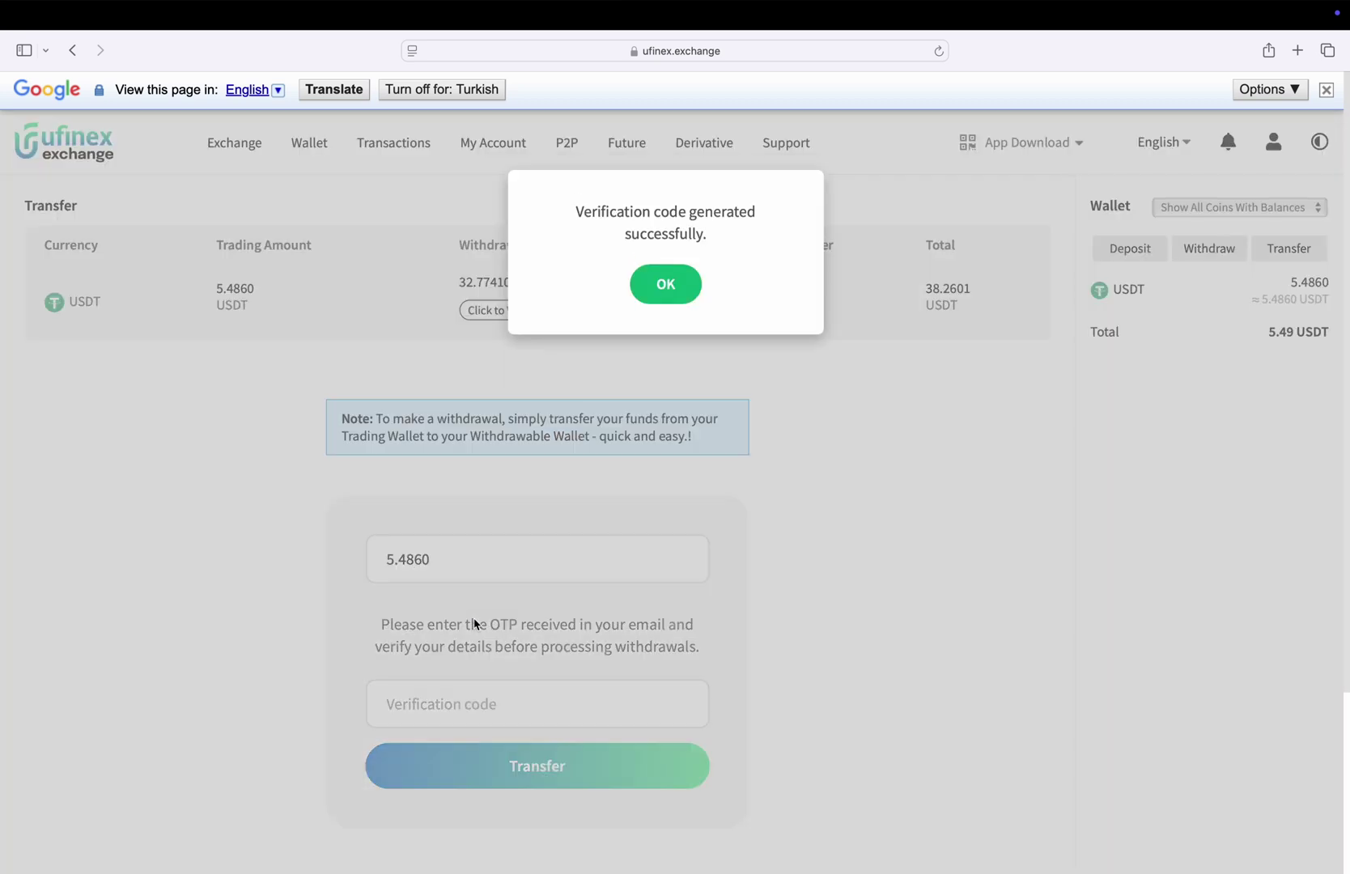
{"action": "left_click", "coordinate": [663, 292]}
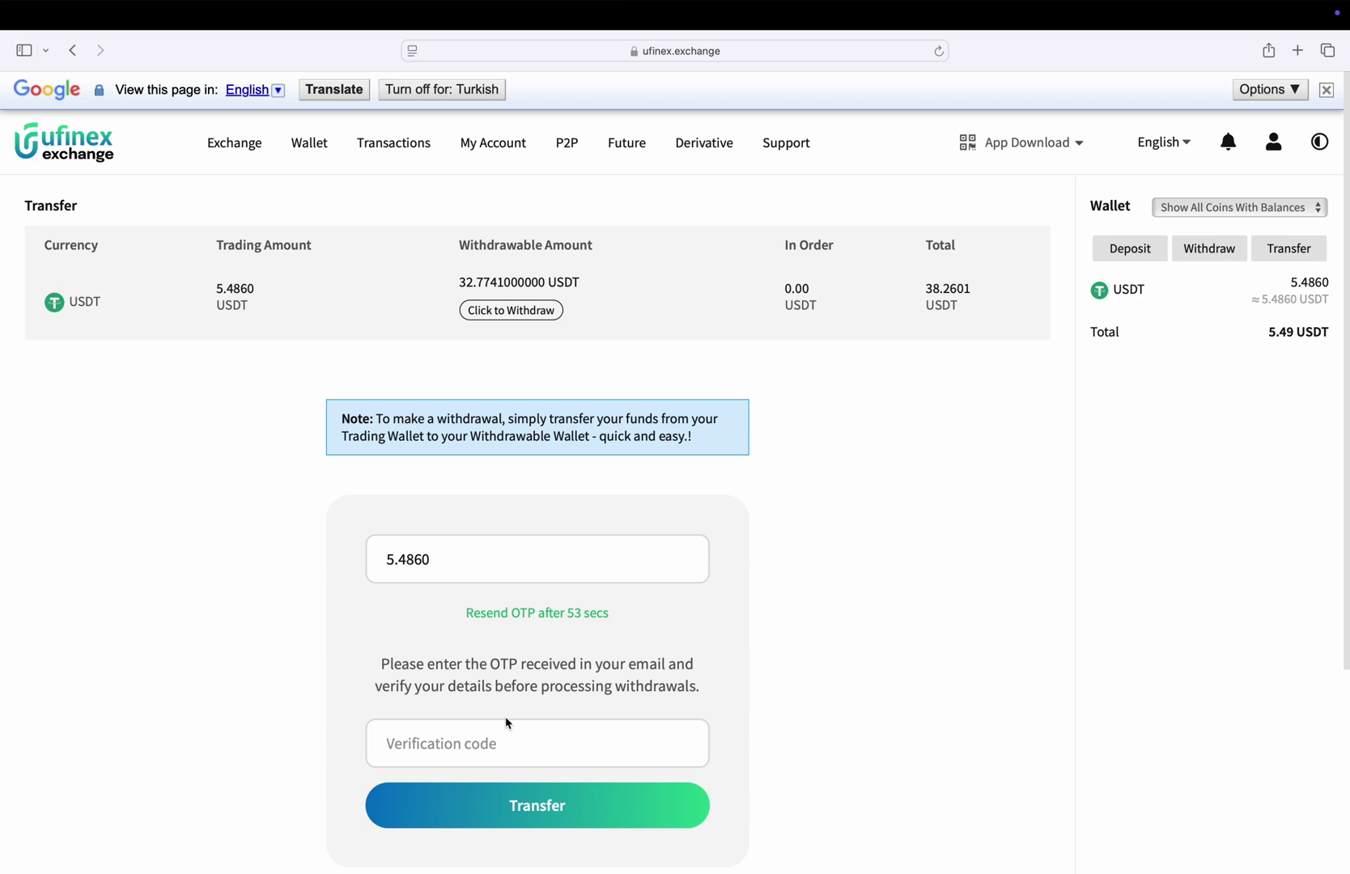
{"action": "left_click", "coordinate": [502, 737]}
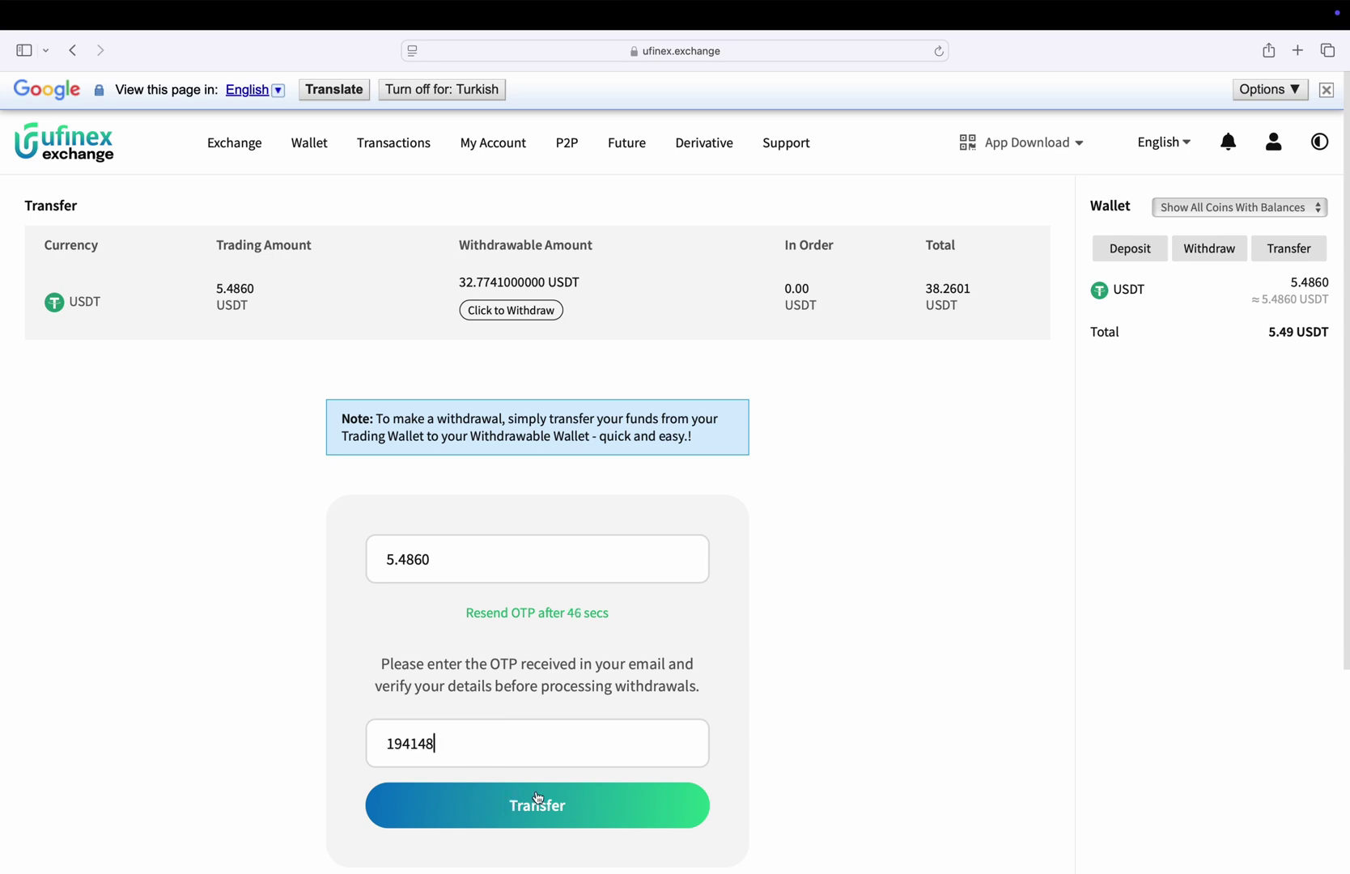
{"action": "left_click", "coordinate": [559, 807]}
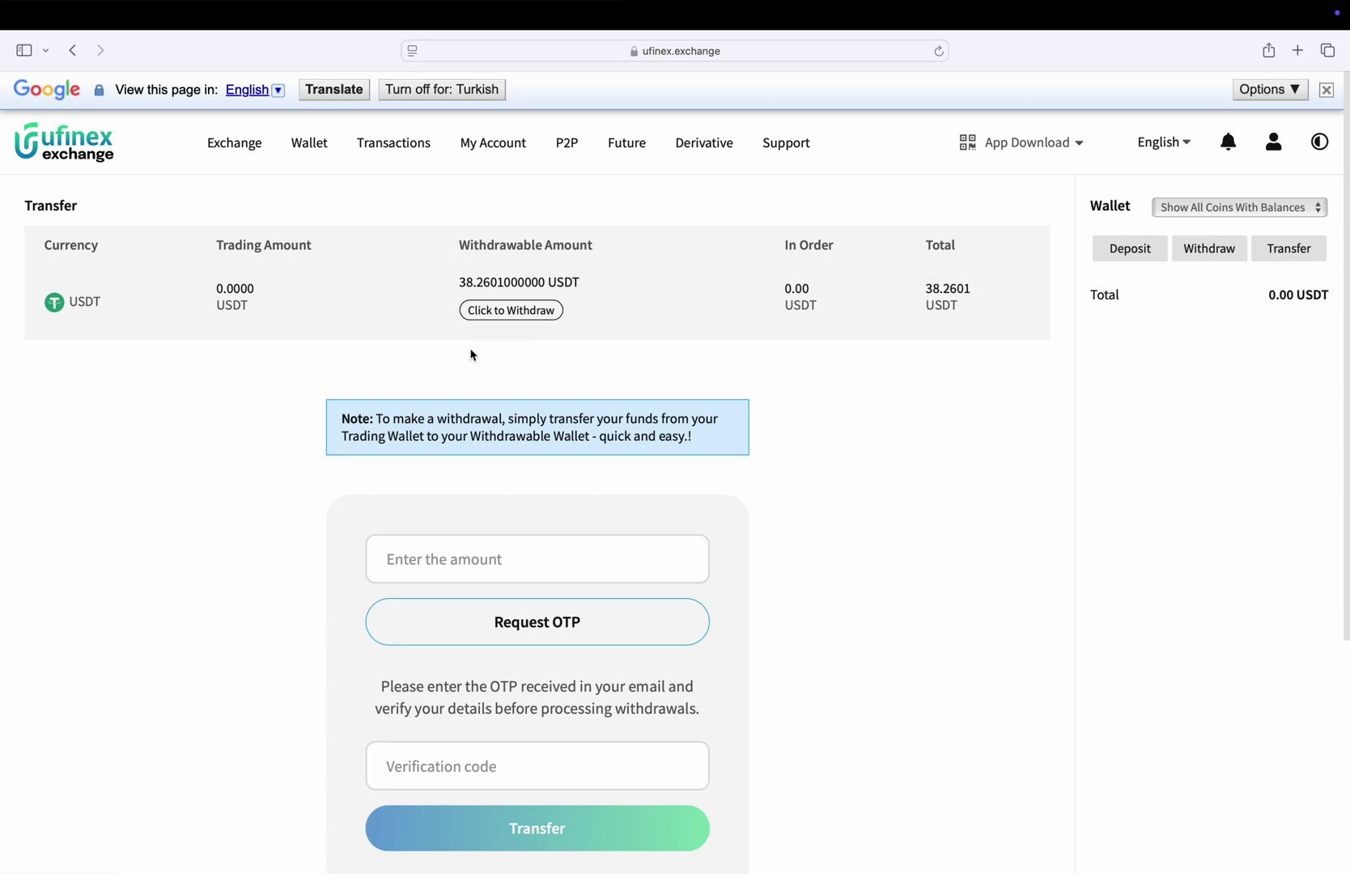
- Open the USDT withdrawal form showing the 38.2601 USDT withdrawable balance
{"action": "left_click", "coordinate": [511, 314]}
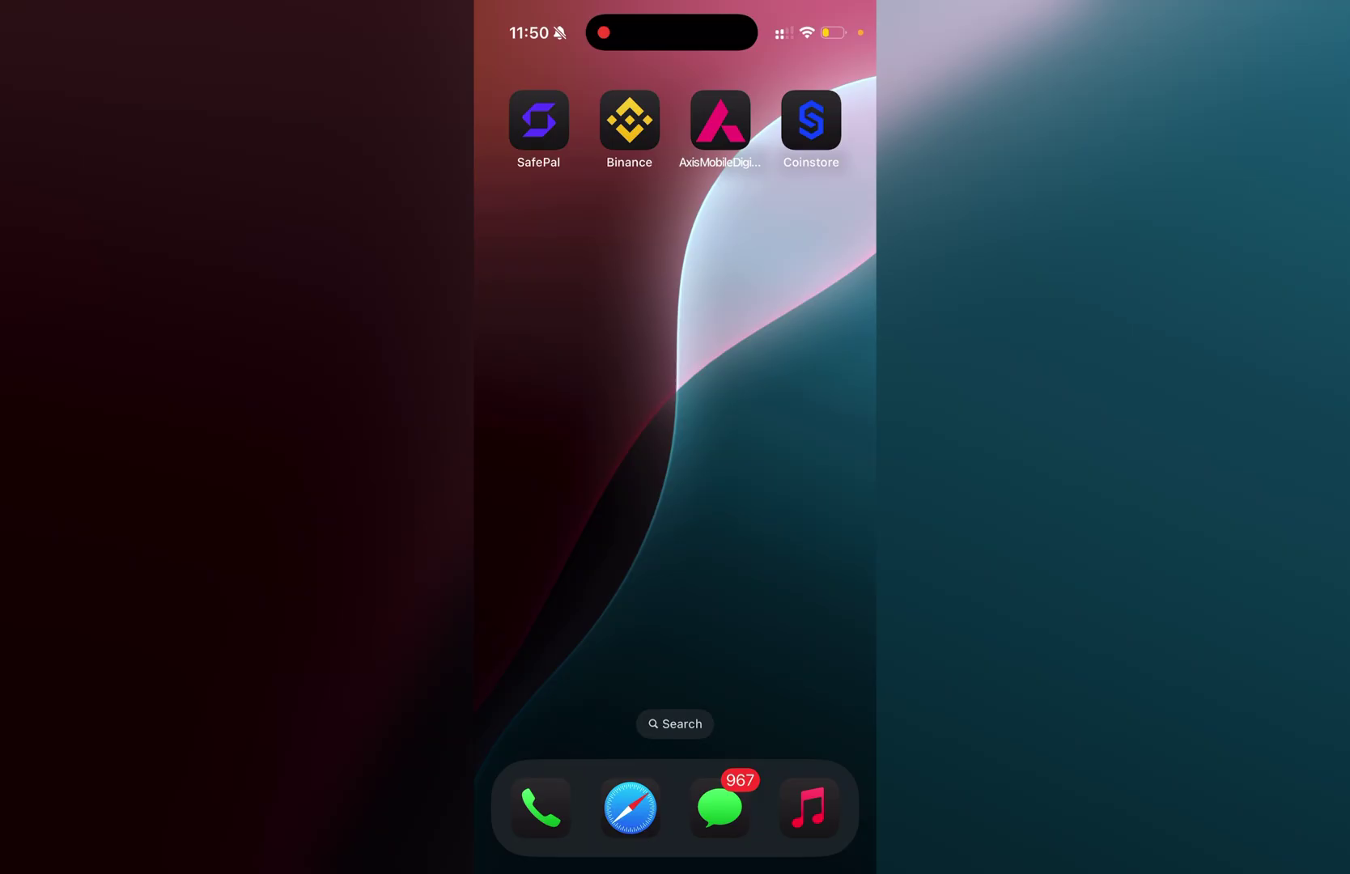
- In Binance, start a USDT crypto deposit on BNB Smart Chain (BEP20) and copy its address
{"action": "left_click", "coordinate": [630, 120]}
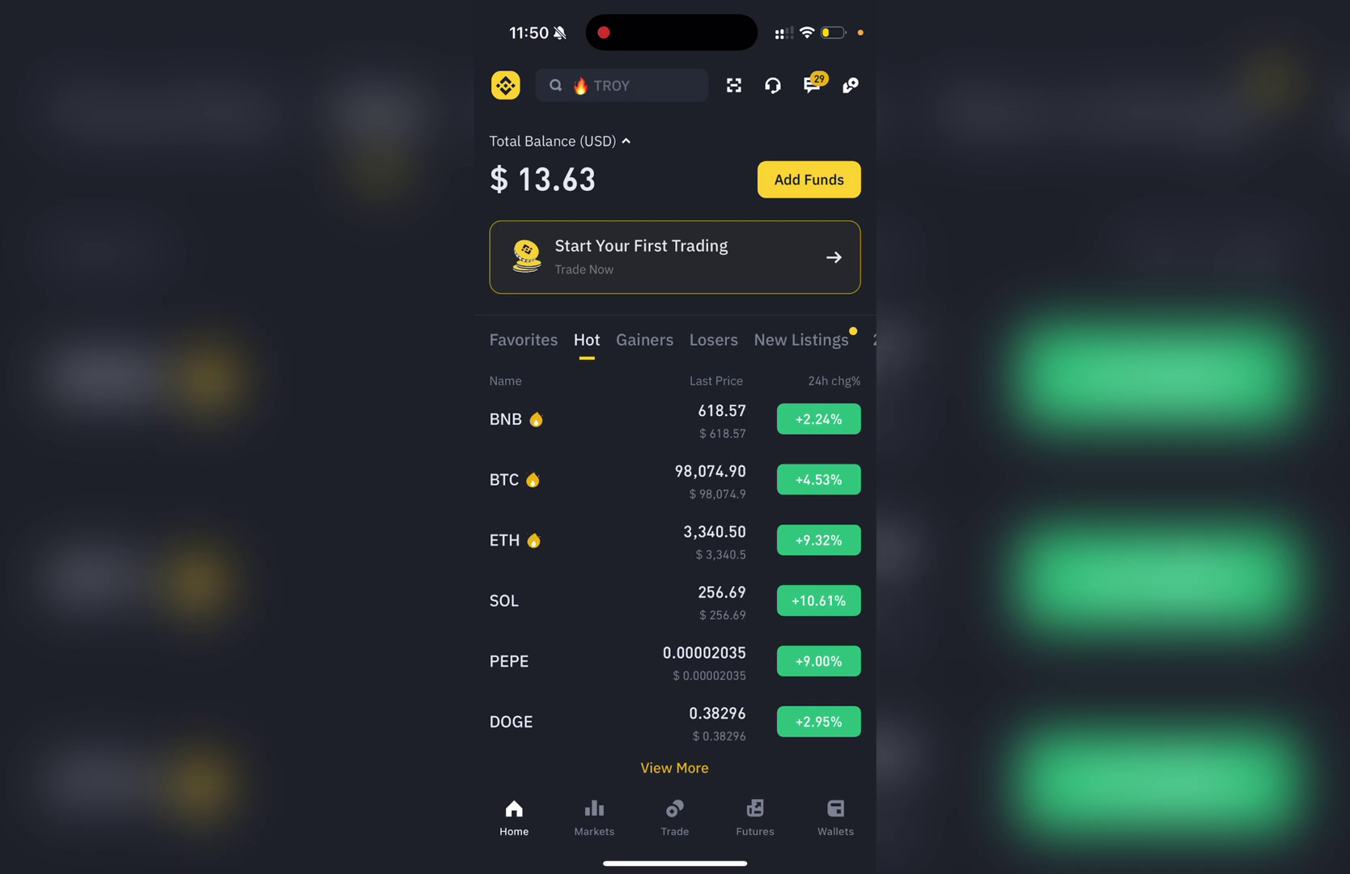
{"action": "left_click", "coordinate": [809, 179]}
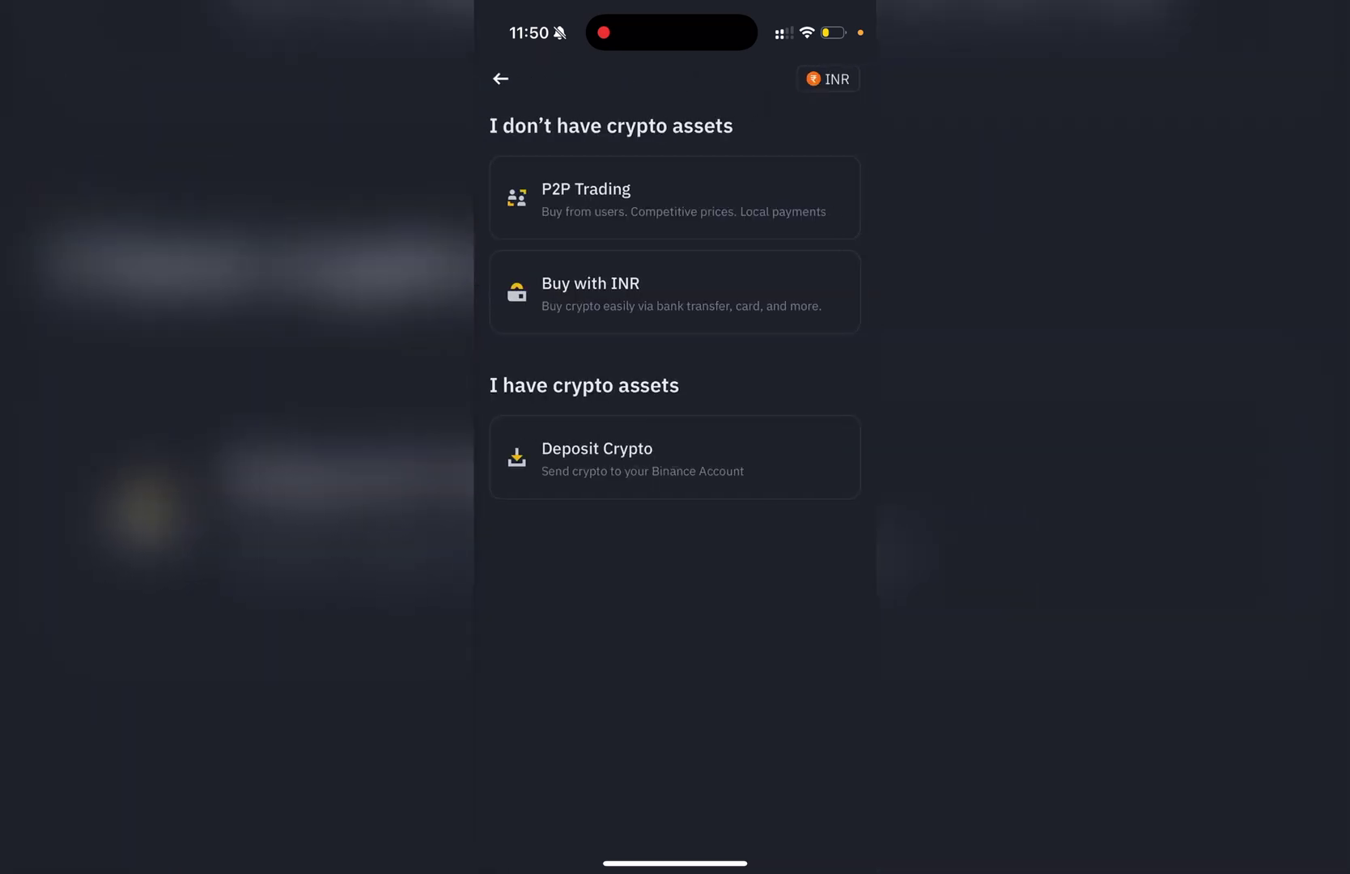
{"action": "left_click", "coordinate": [616, 457]}
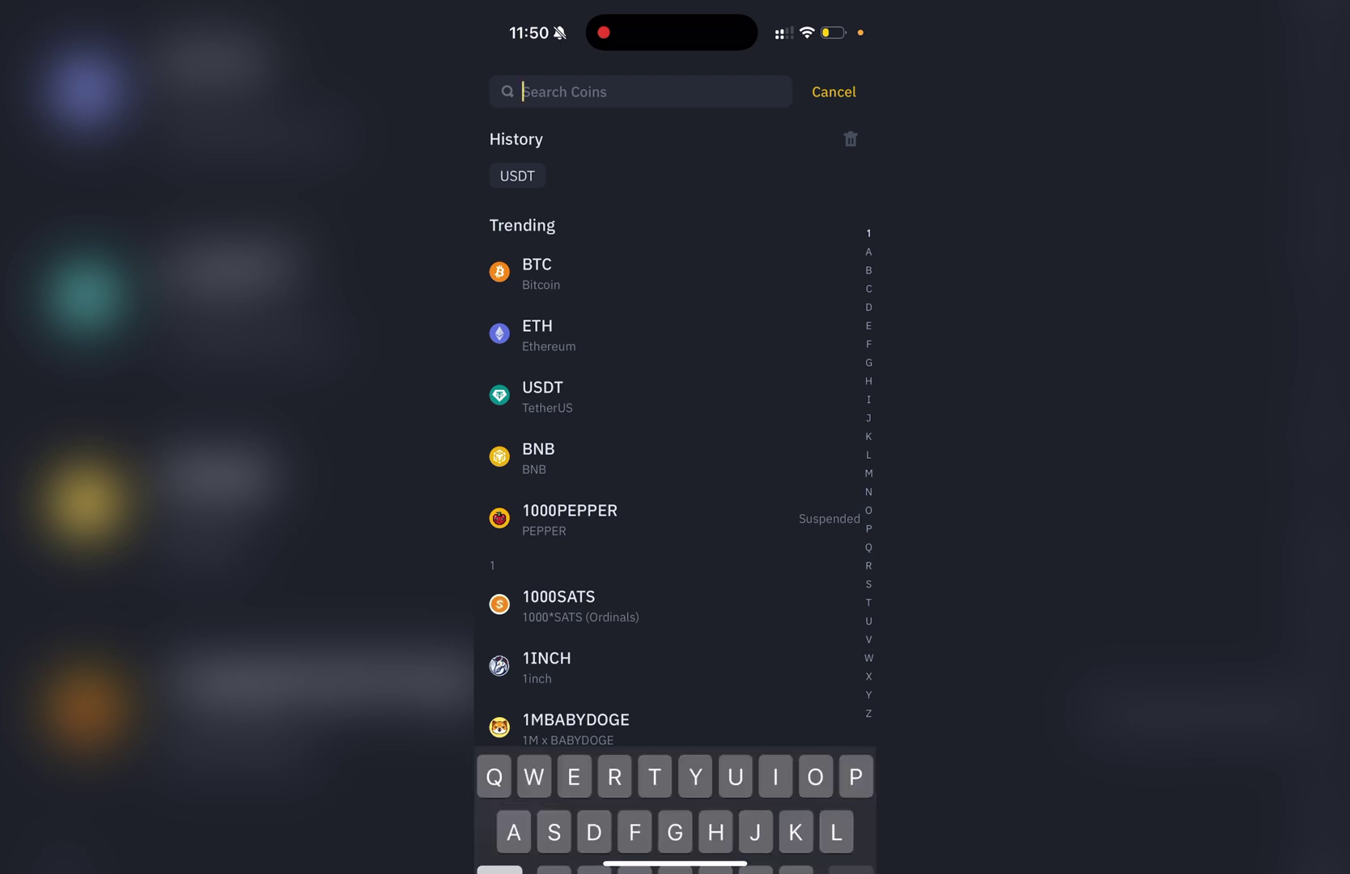
{"action": "type", "text": "USDT"}
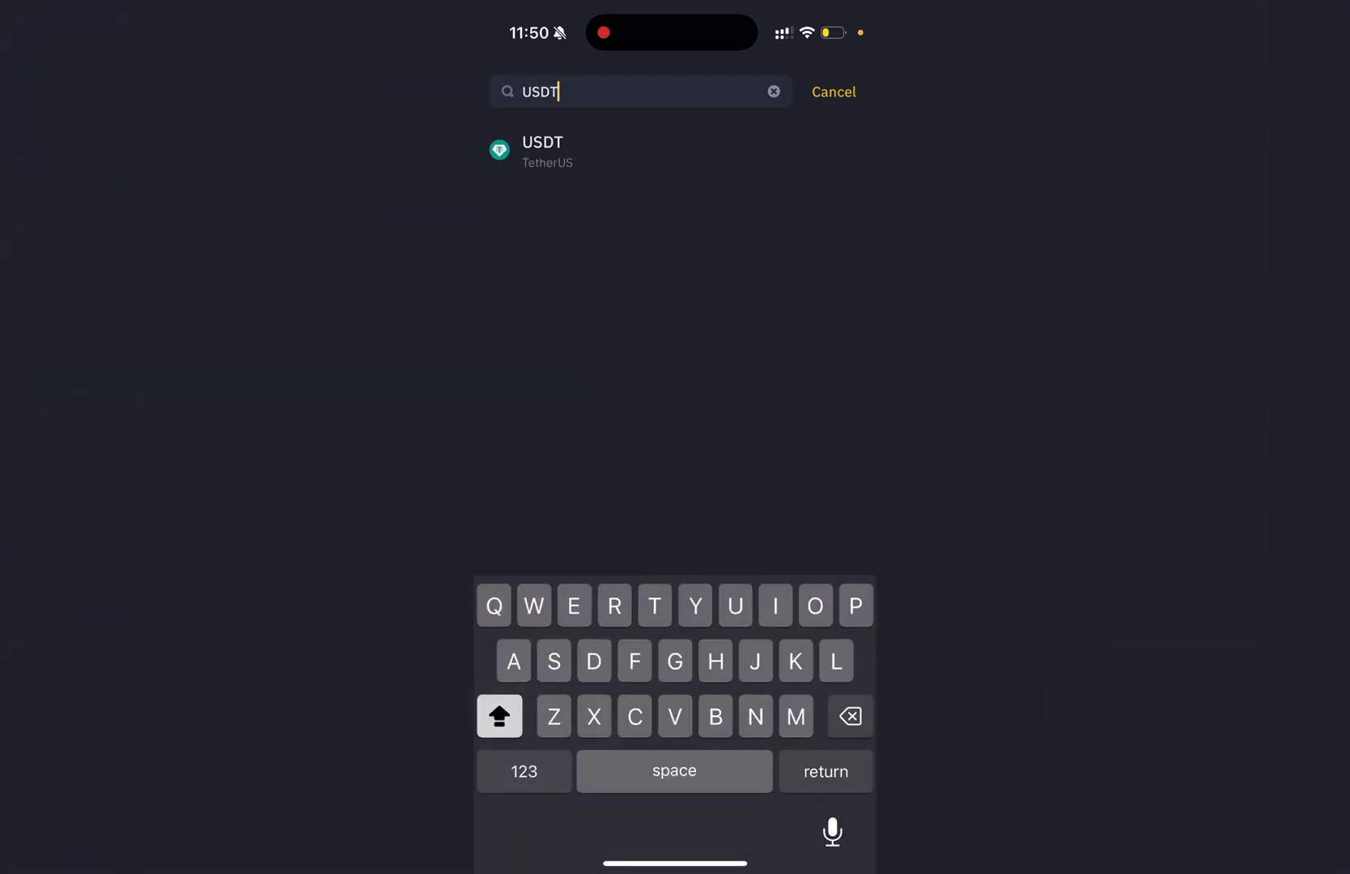
{"action": "left_click", "coordinate": [543, 150]}
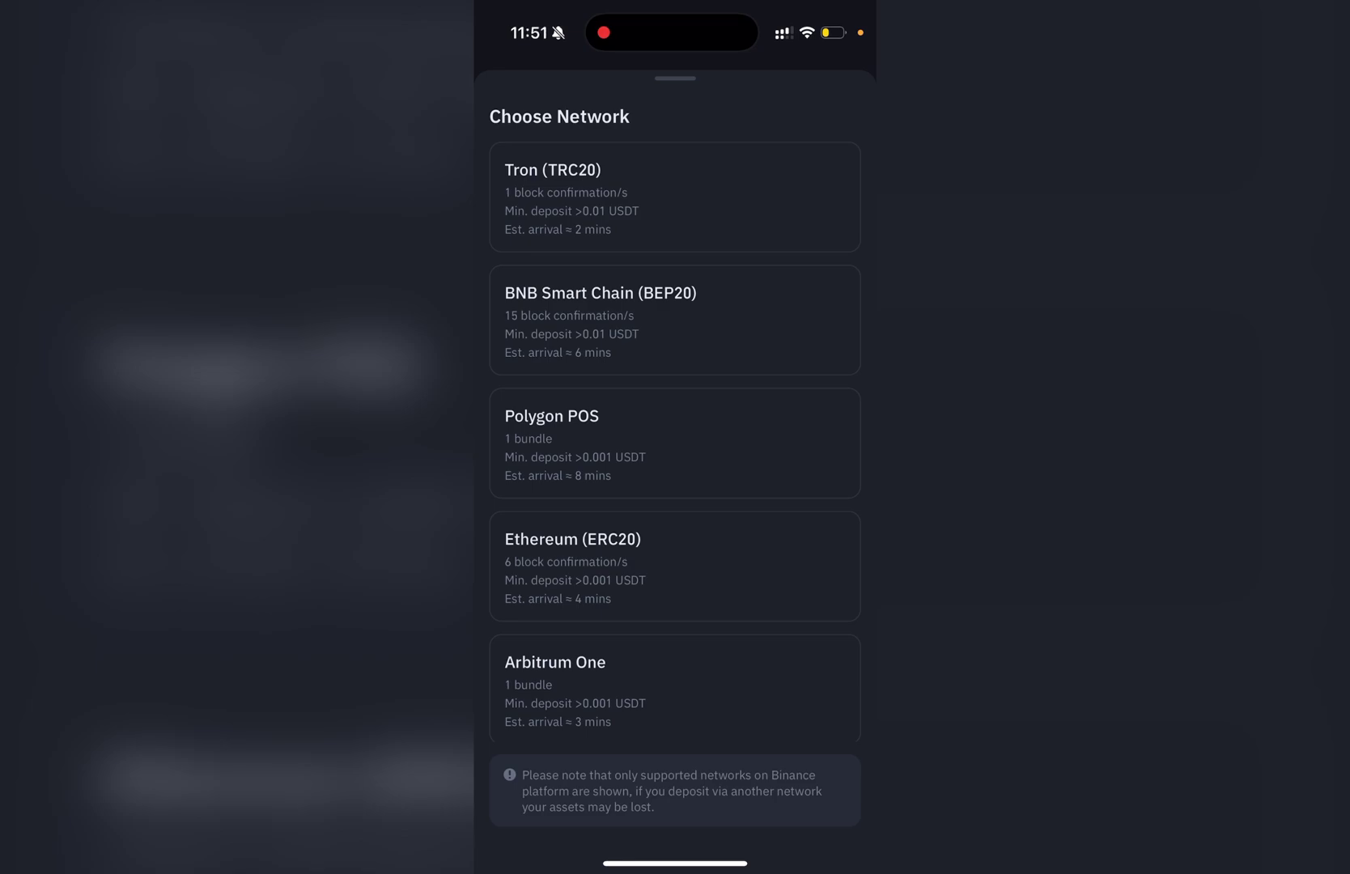
{"action": "left_click", "coordinate": [600, 320]}
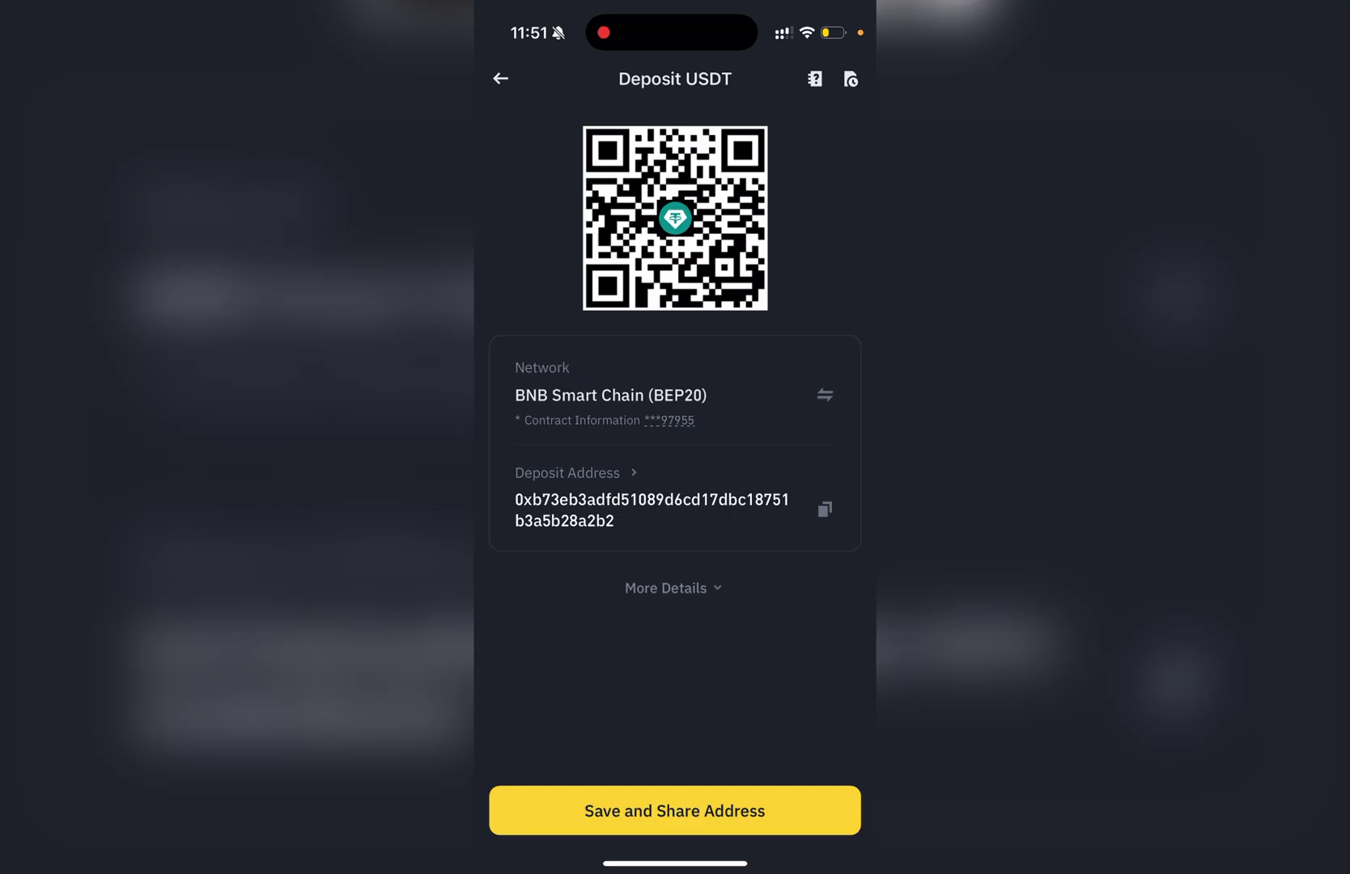
{"action": "left_click", "coordinate": [825, 508]}
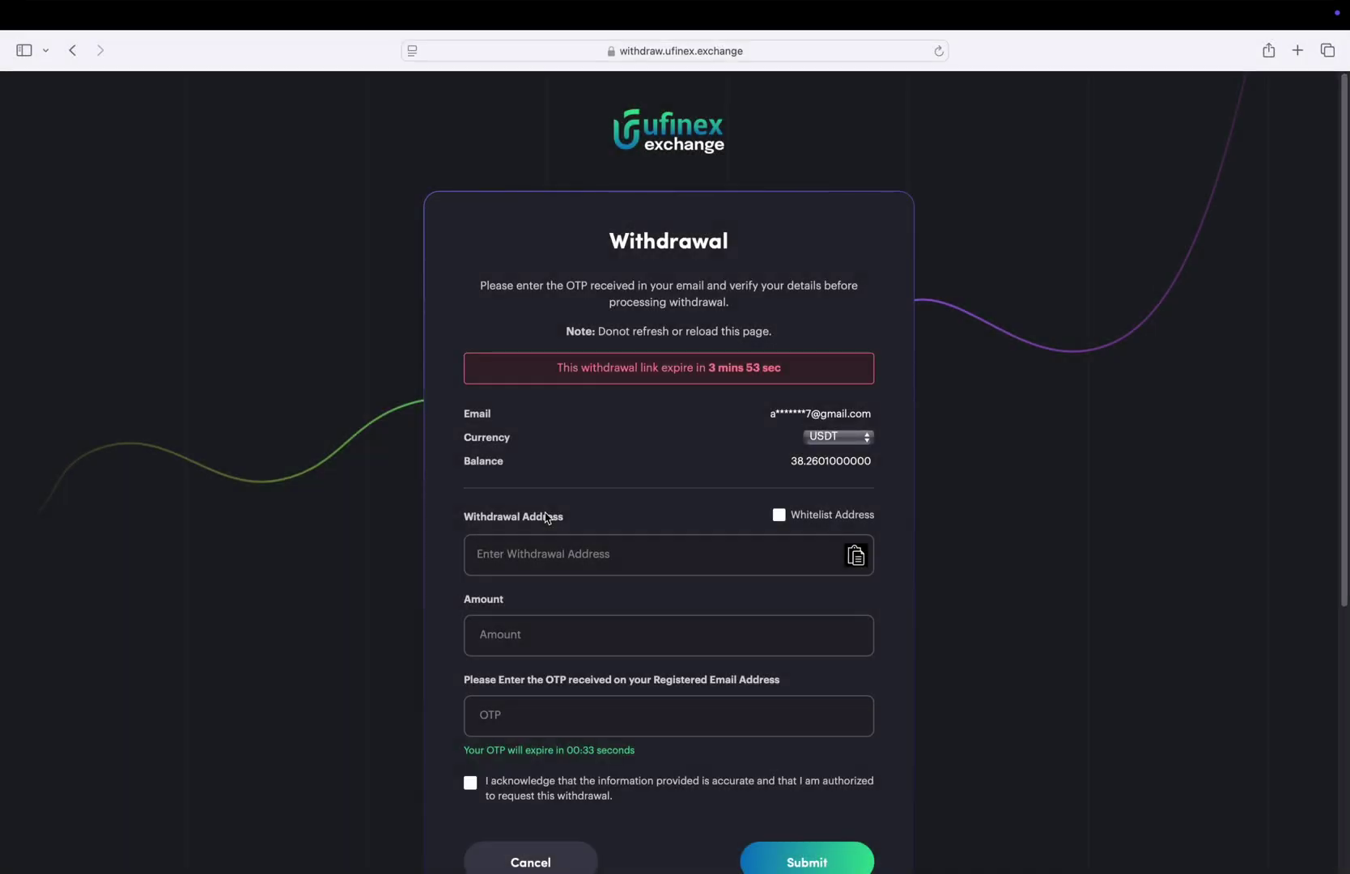
- Enter the pasted Binance address, amount 38, the emailed OTP, and tick the accuracy acknowledgement
{"action": "left_click", "coordinate": [568, 562]}
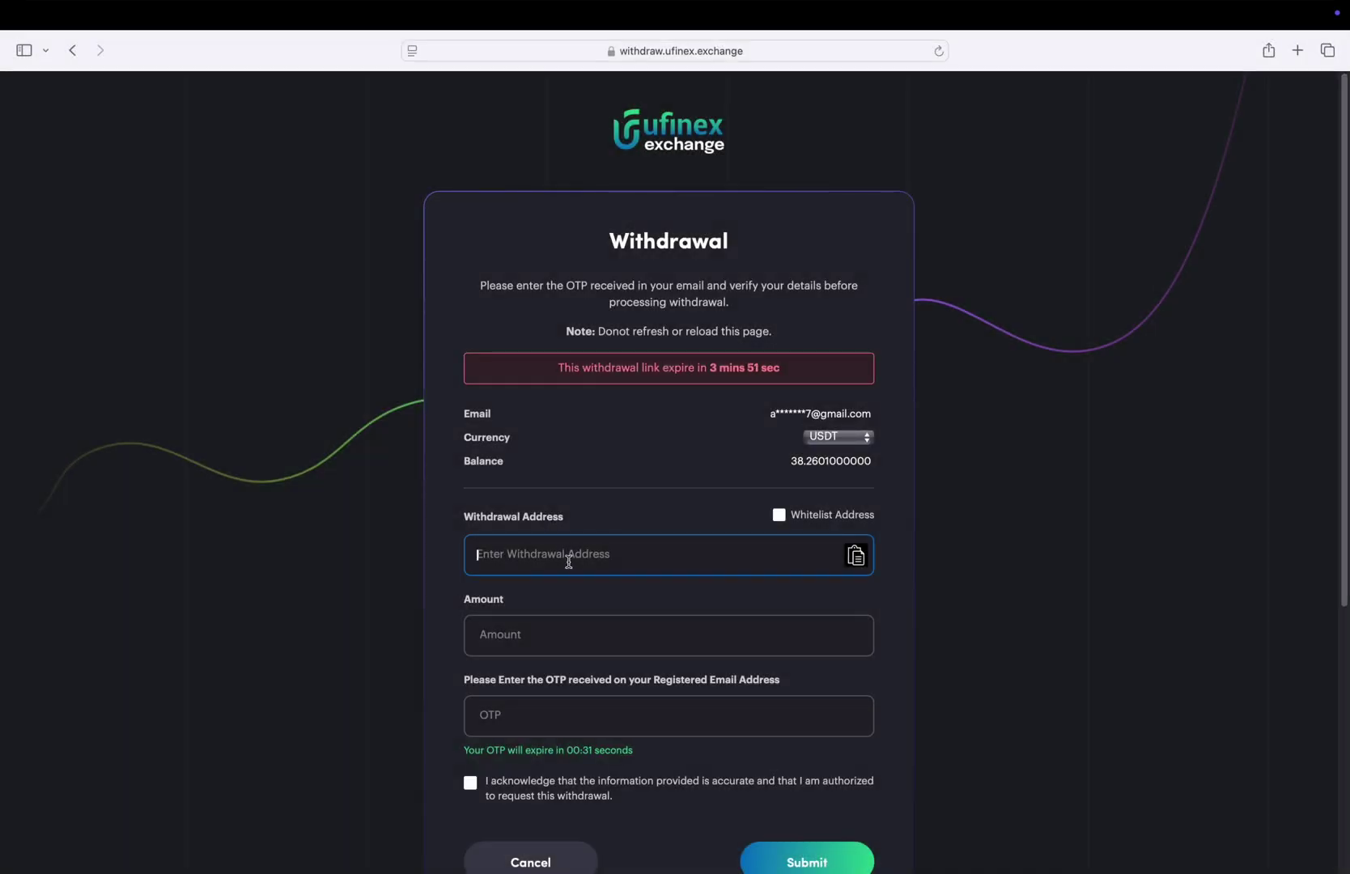
{"action": "key", "text": "super+v"}
{"action": "left_click", "coordinate": [536, 624]}
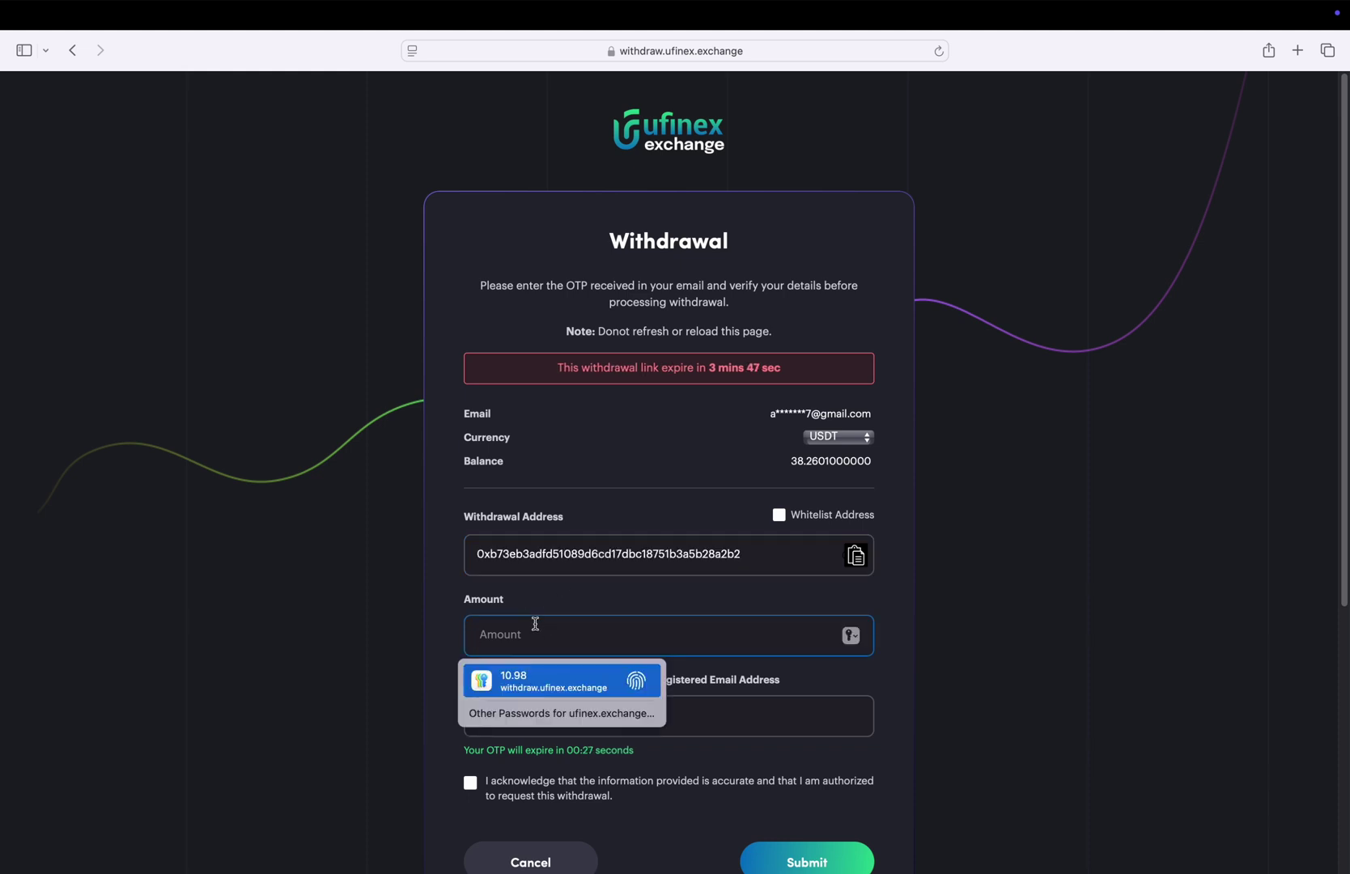
{"action": "type", "text": "38"}
{"action": "left_click", "coordinate": [520, 710]}
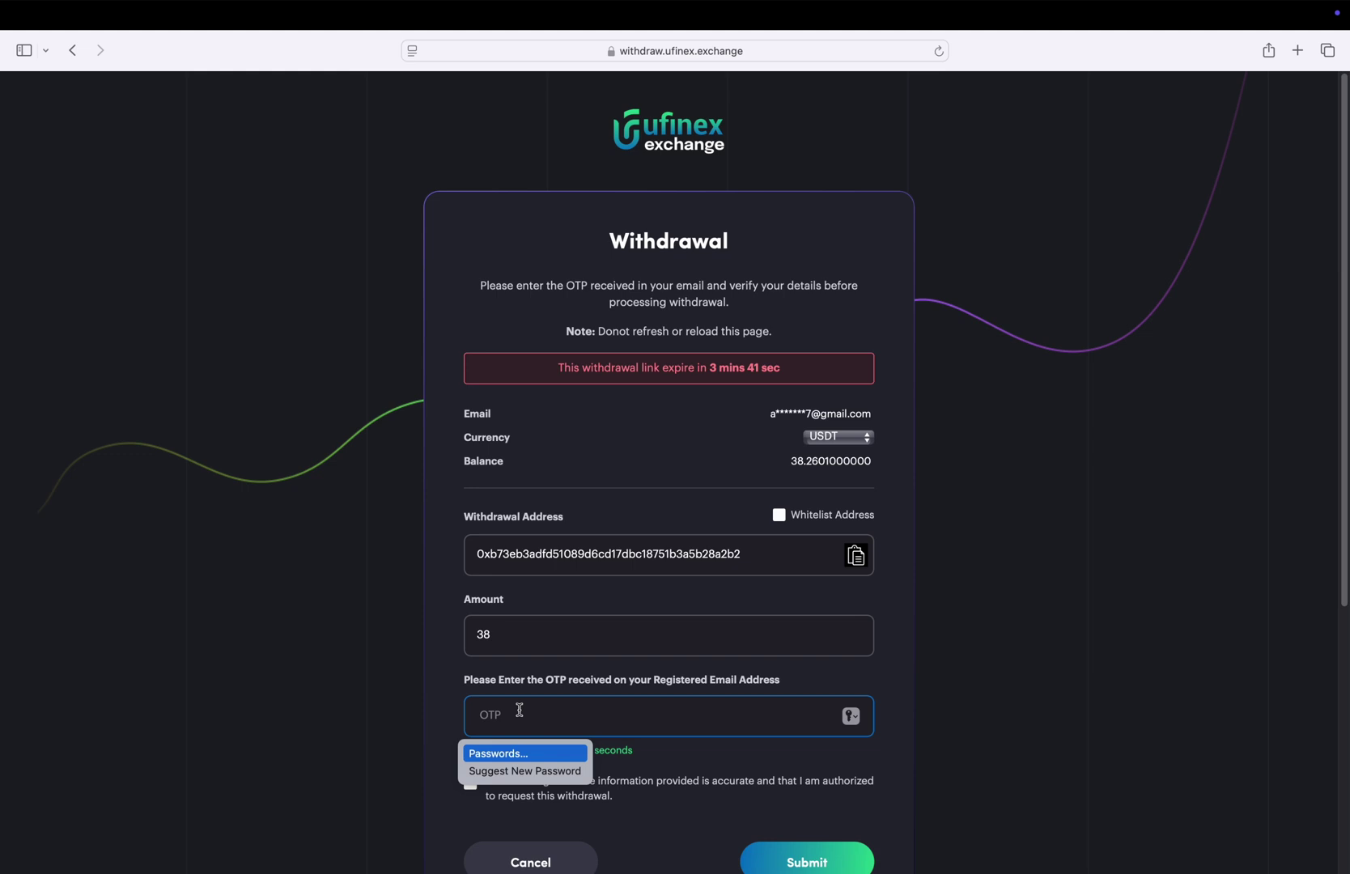
{"action": "type", "text": "••••••"}
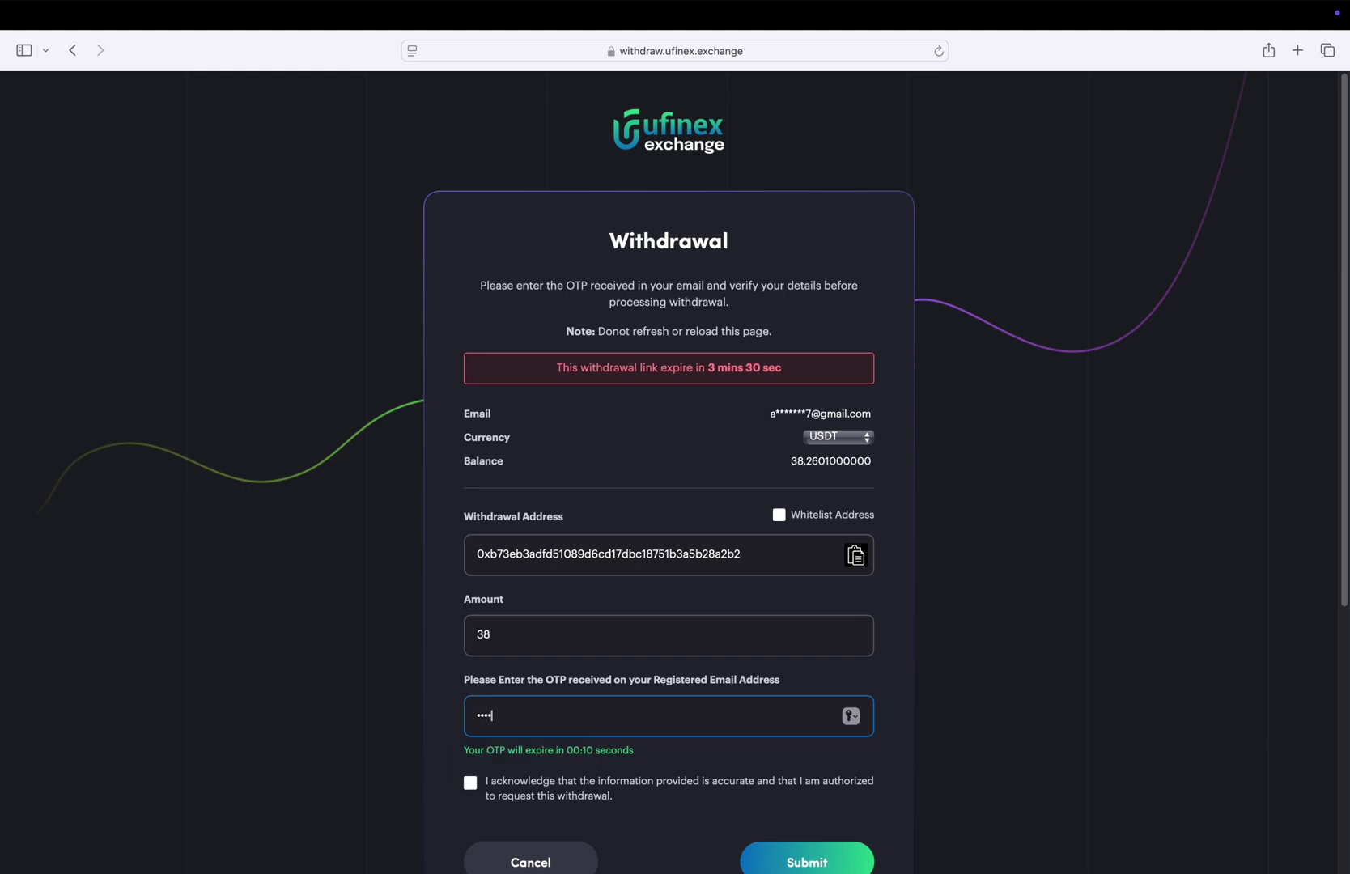
{"action": "left_click", "coordinate": [471, 783]}
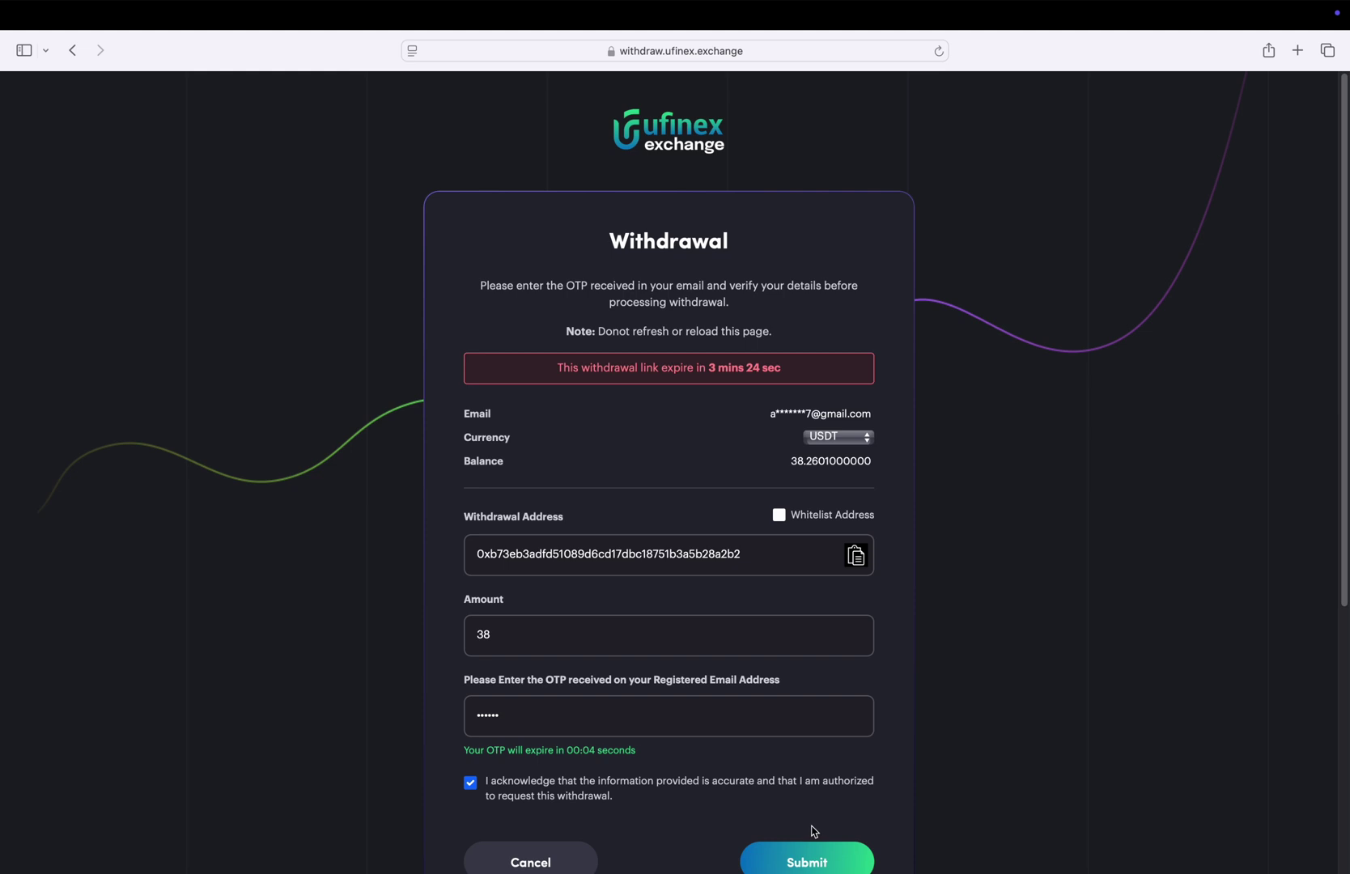
- Submit and confirm the 38 USDT withdrawal to the Binance address
{"action": "left_click", "coordinate": [817, 864]}
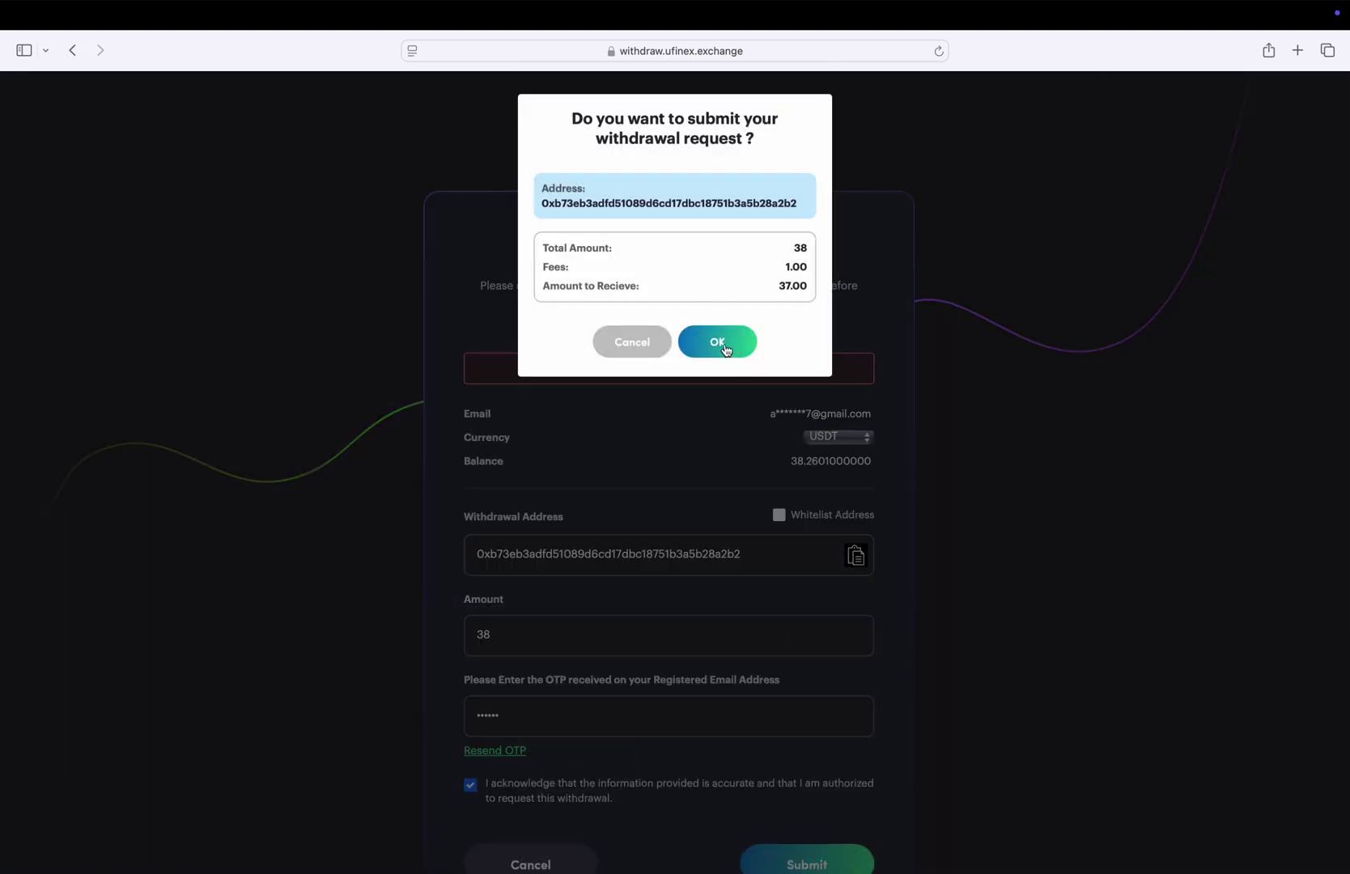
{"action": "left_click", "coordinate": [725, 348]}
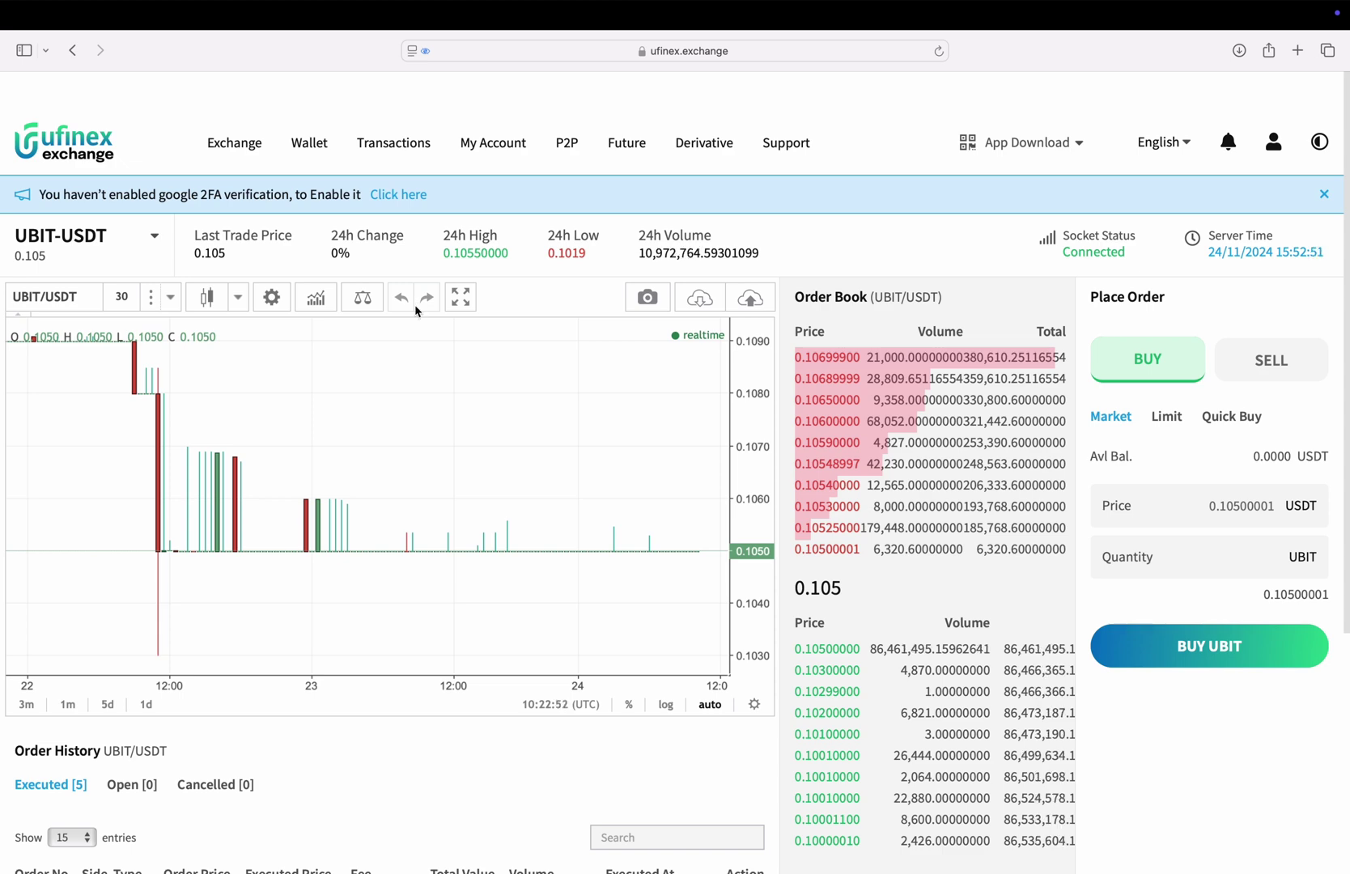
- Open the Wallet, sort by currency, and view the USDT withdrawal history
{"action": "left_click", "coordinate": [312, 151]}
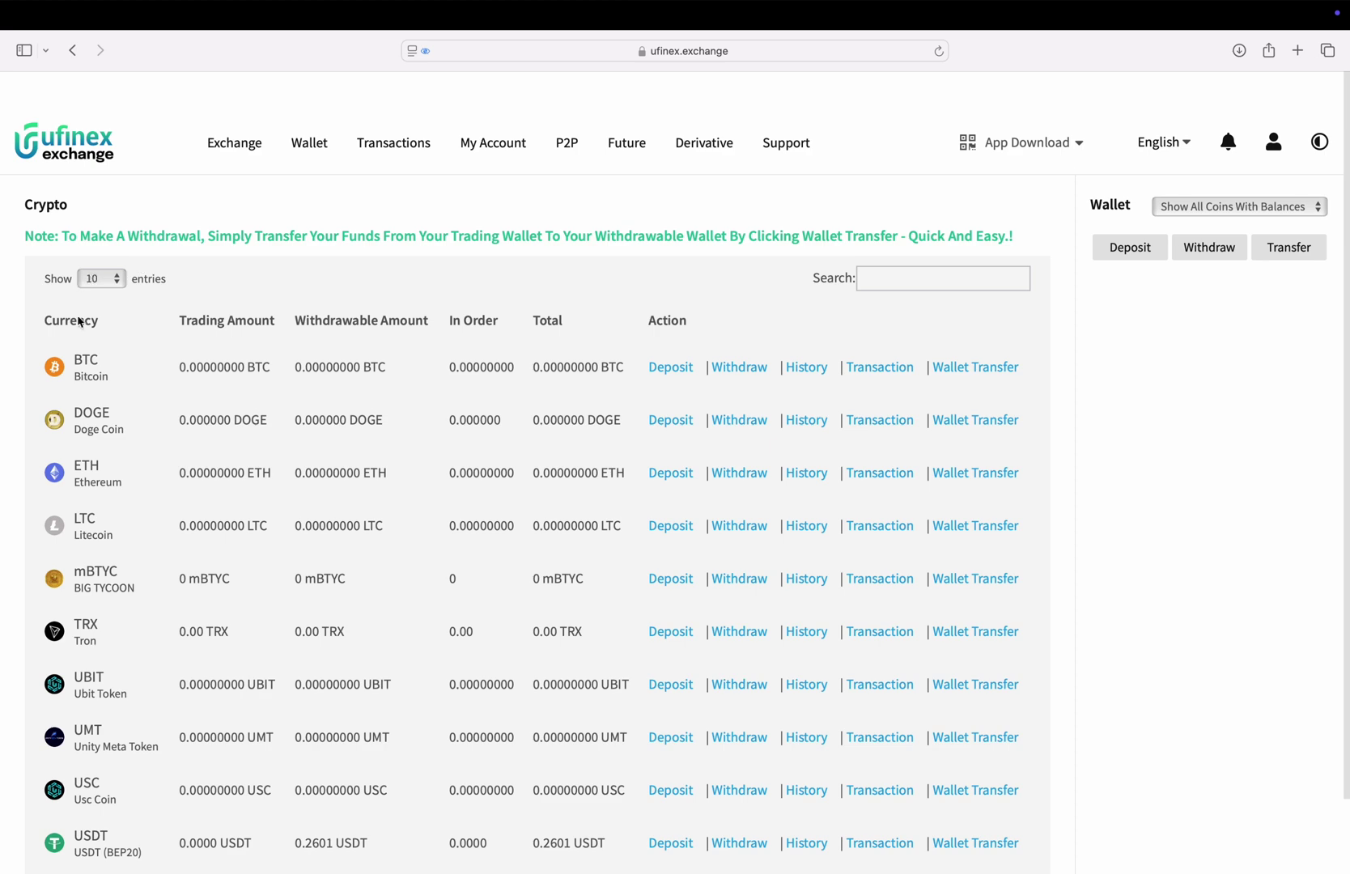
{"action": "left_click", "coordinate": [85, 324]}
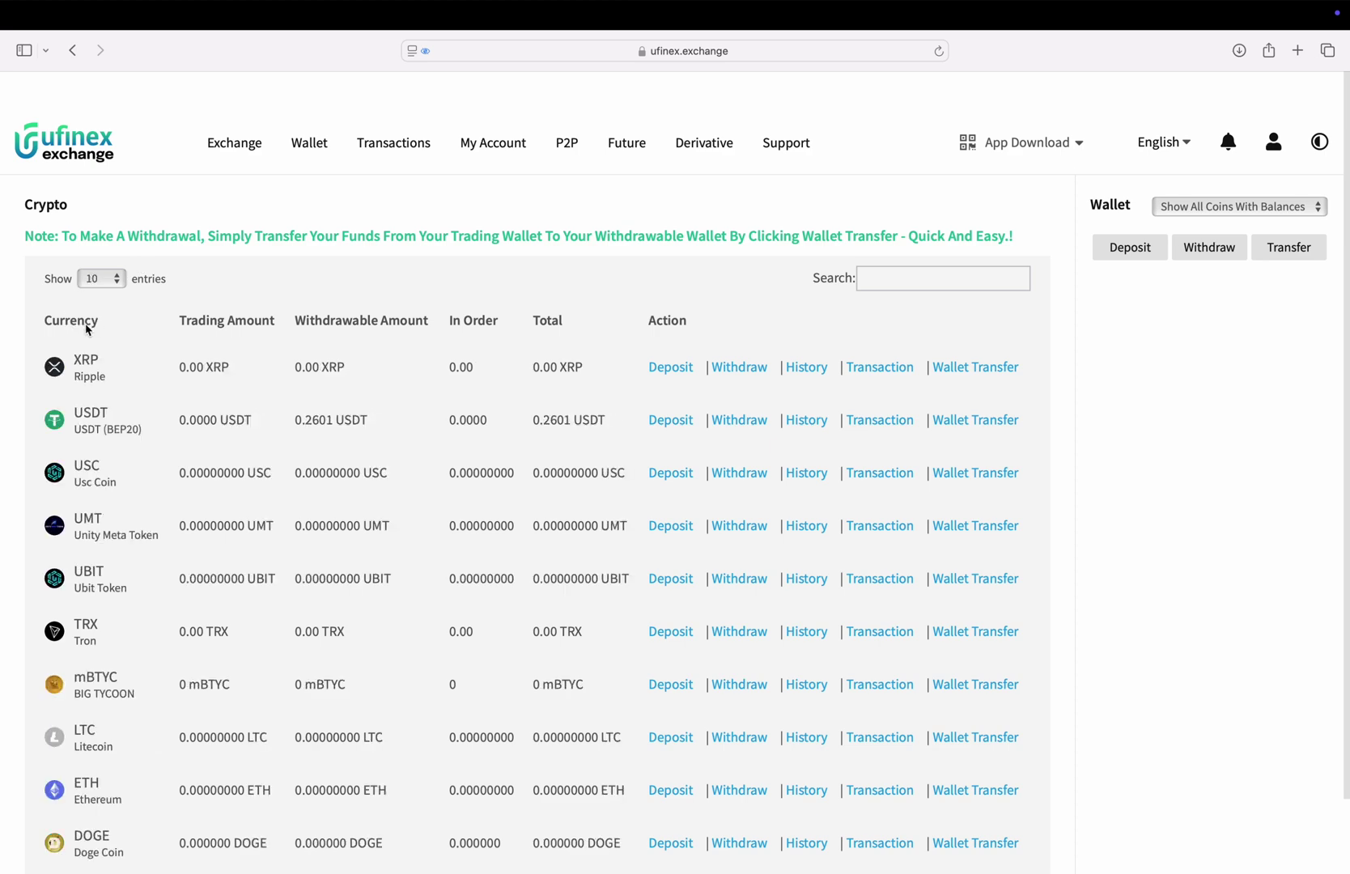
{"action": "left_click", "coordinate": [817, 422]}
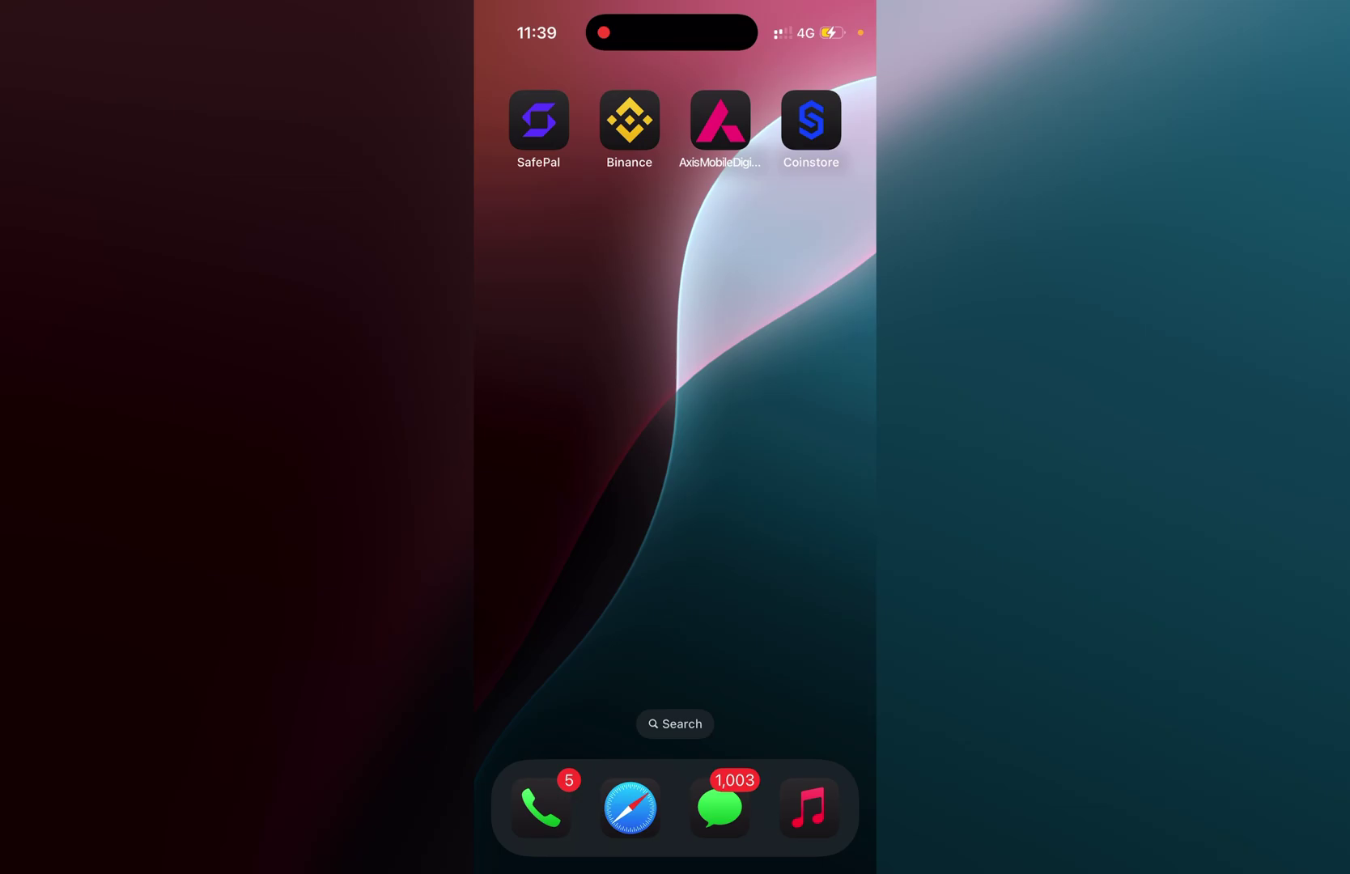
- Launch Binance and open the USDT deposit transaction history showing the completed +37 USDT deposit
{"action": "left_click", "coordinate": [629, 119]}
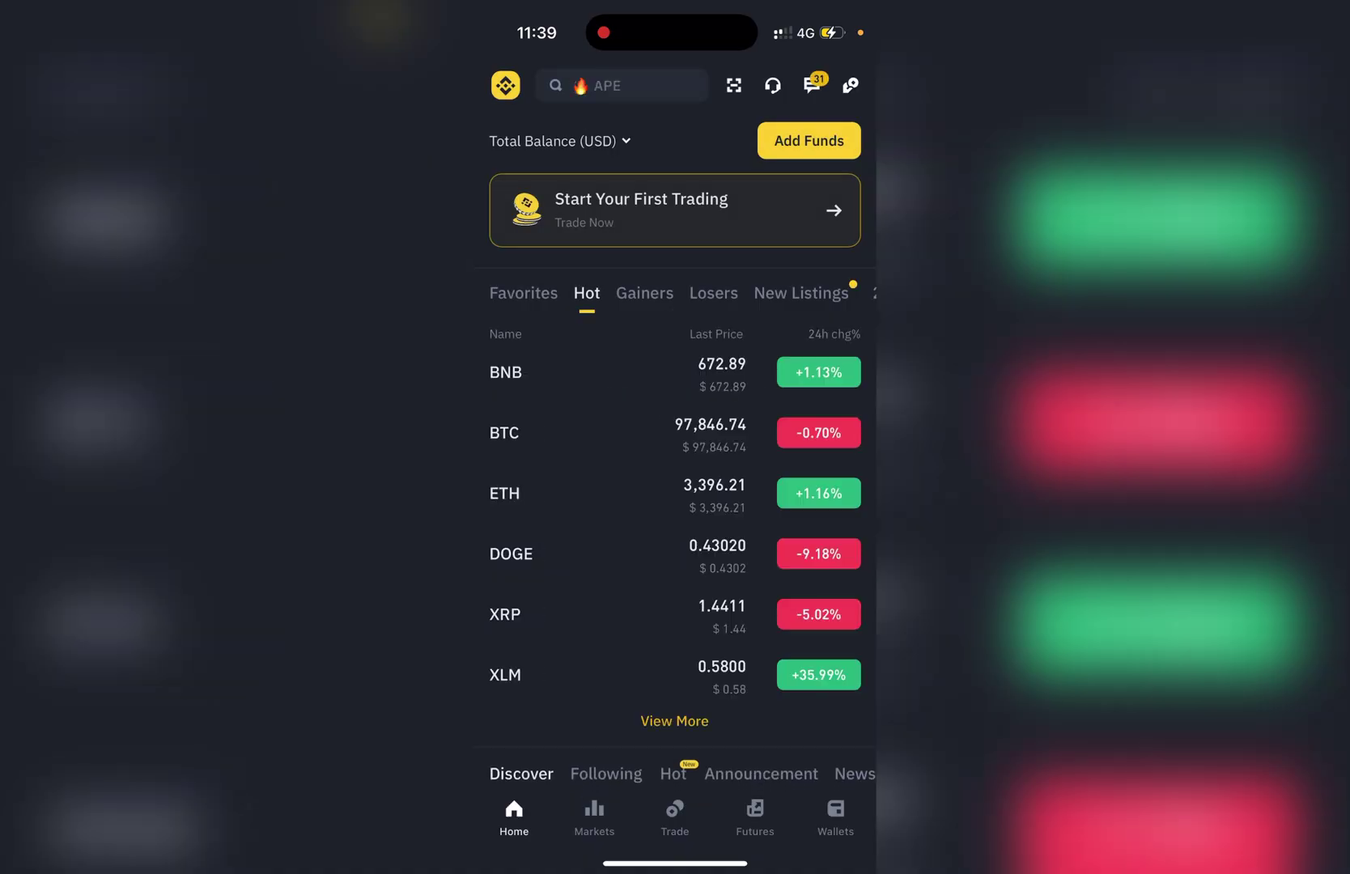
{"action": "left_click", "coordinate": [836, 818]}
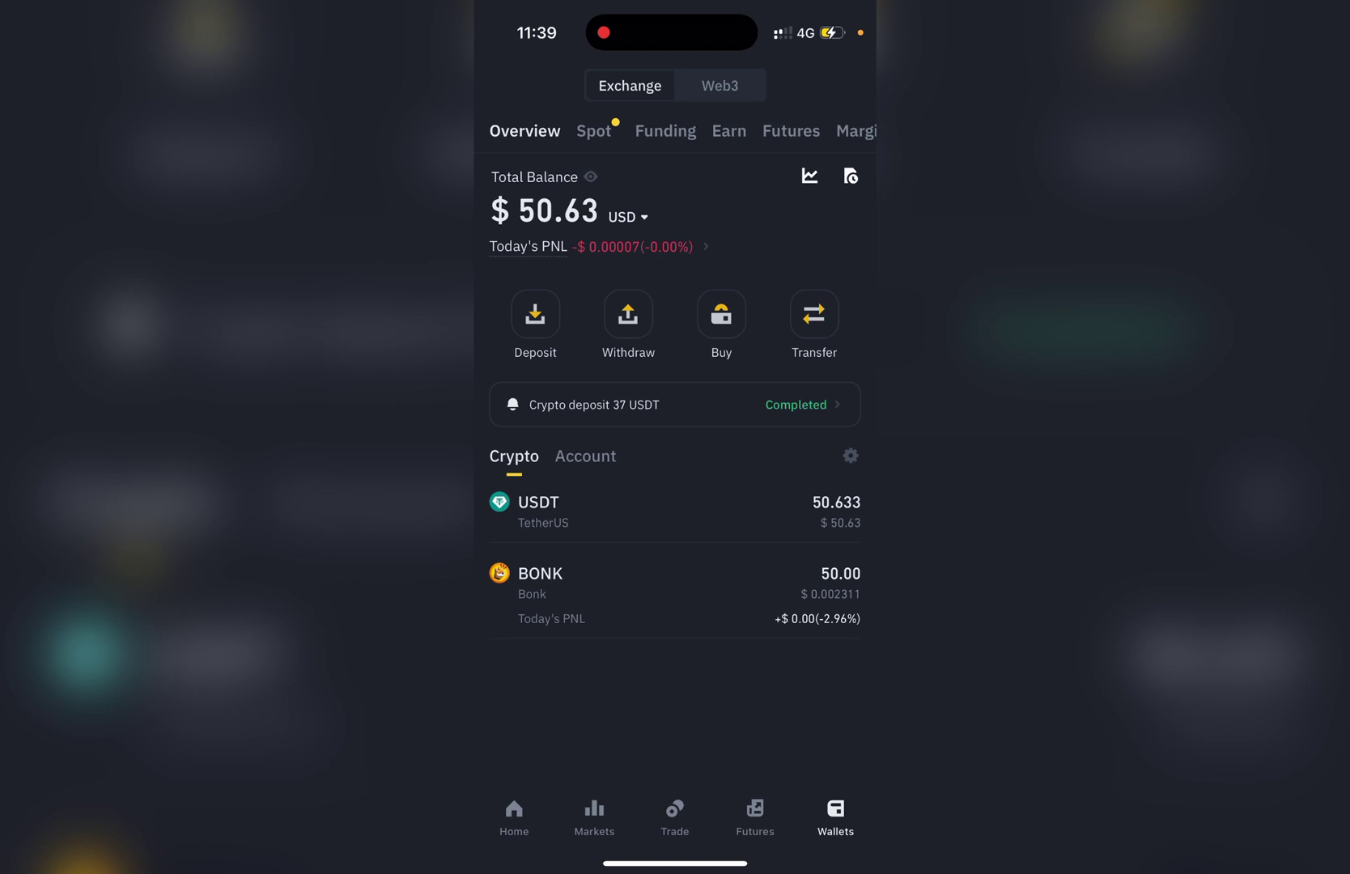
{"action": "left_click", "coordinate": [536, 315]}
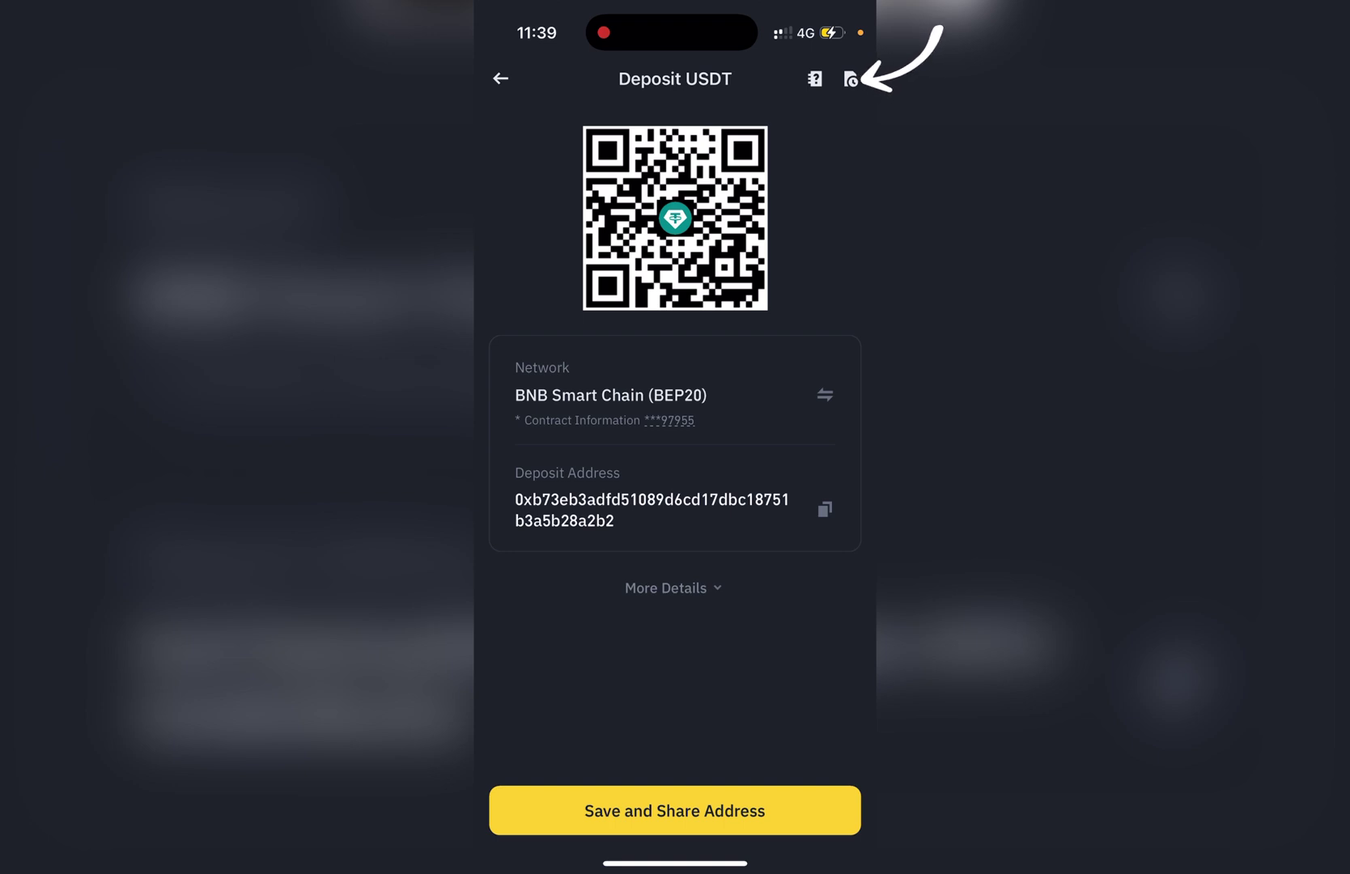
{"action": "left_click", "coordinate": [851, 79]}
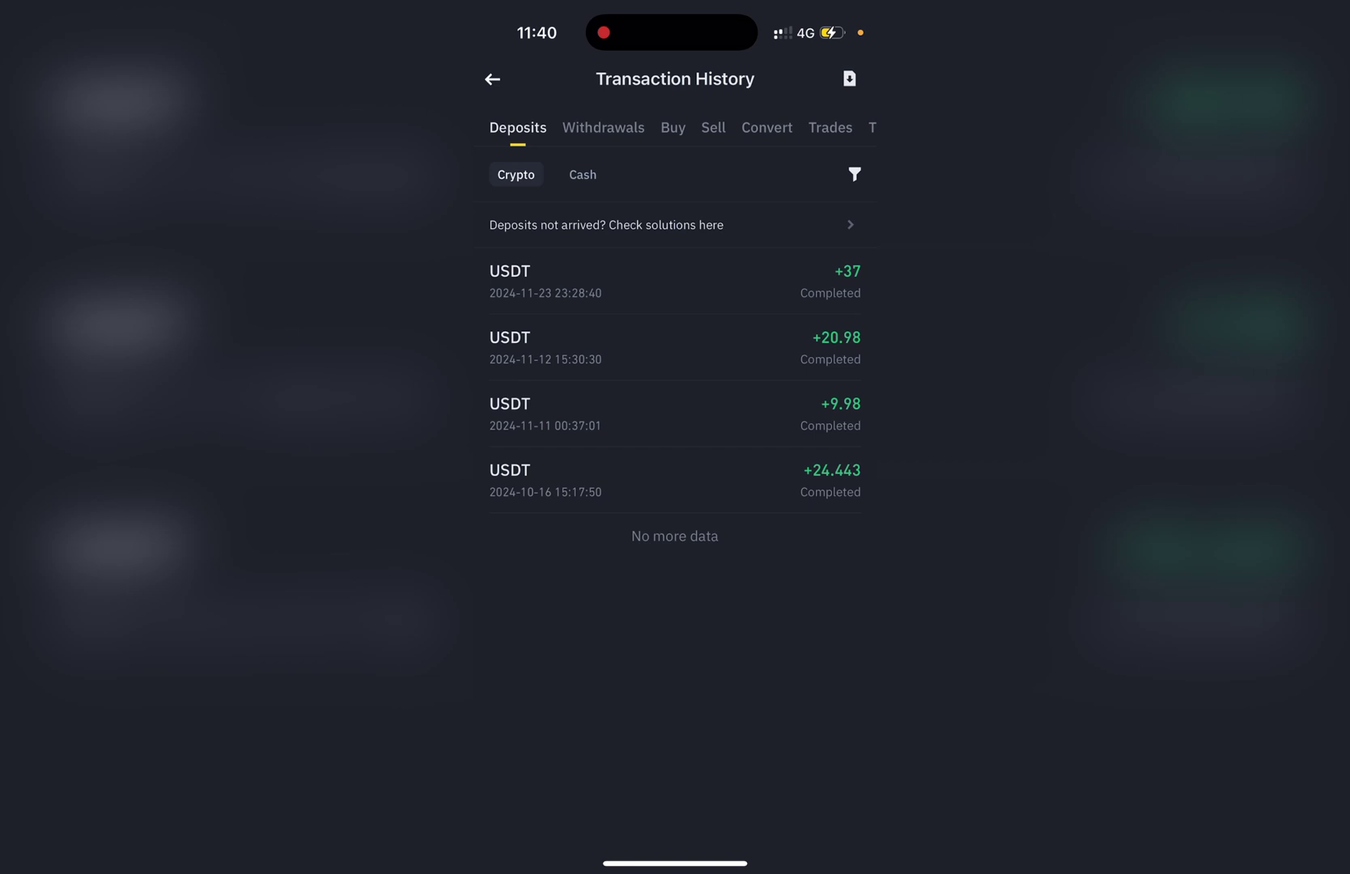
- Pull down the Notification Centre to view the Binance and Gmail 37 USDT deposit alerts
{"action": "left_click_drag", "start_coordinate": [551, 24], "coordinate": [551, 567]}
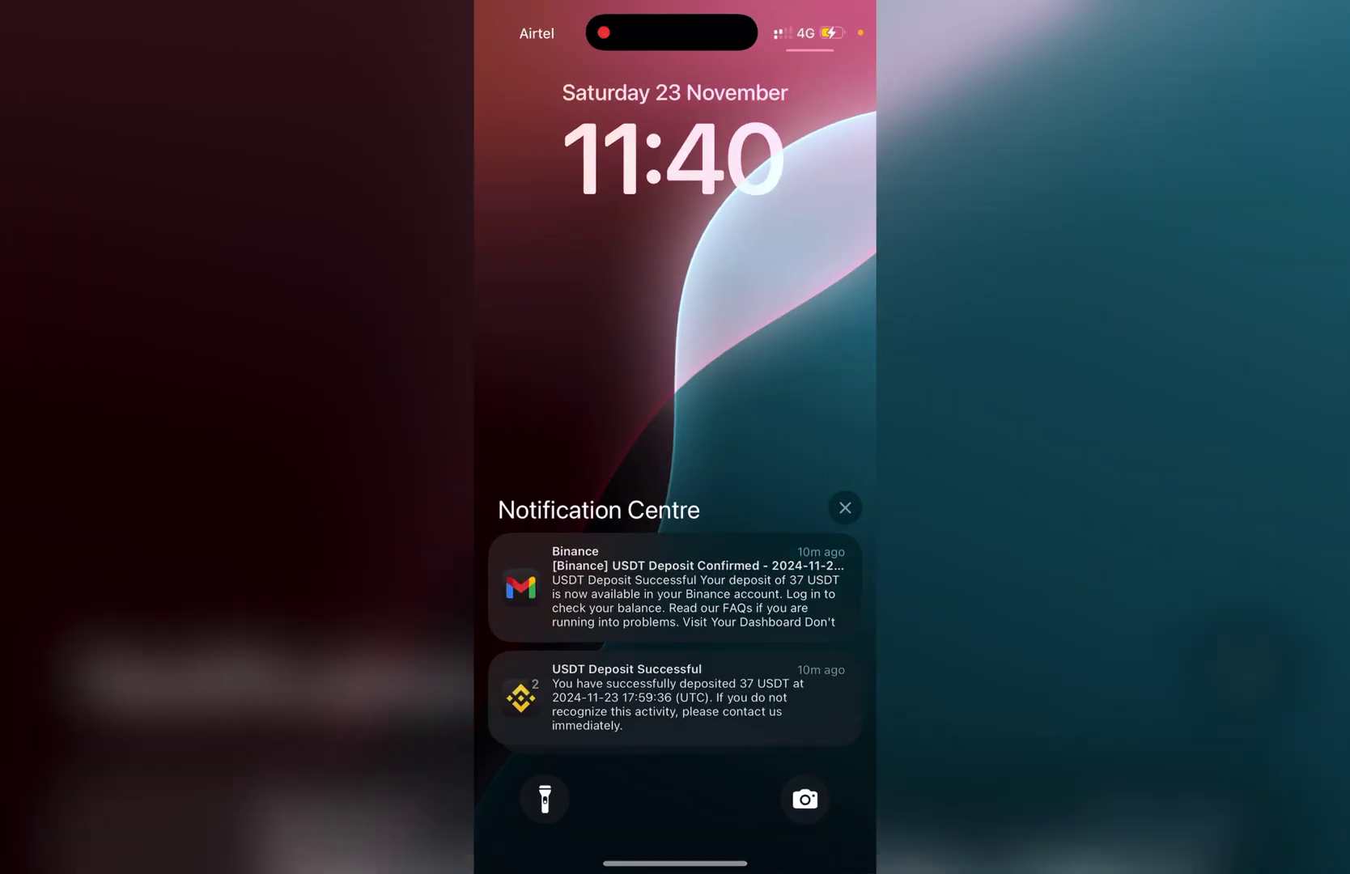